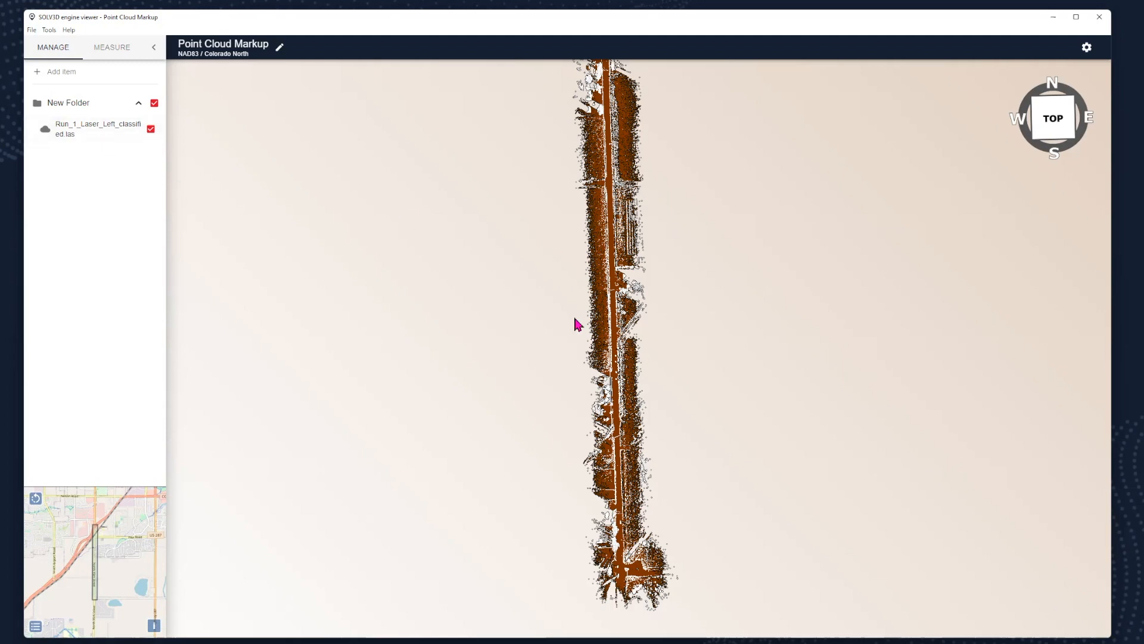
- Examine the full length of the classified road point cloud from above and at an oblique angle
scroll(651, 369, "down", 5)
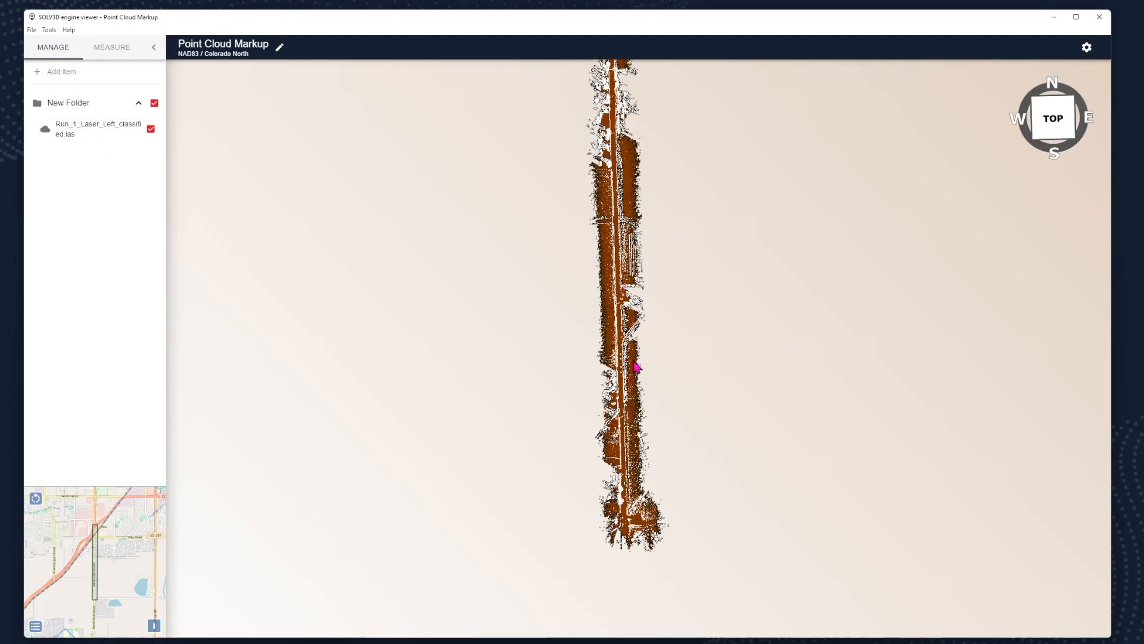
right_click_drag(666, 344, 664, 394)
scroll(663, 375, "down", 4)
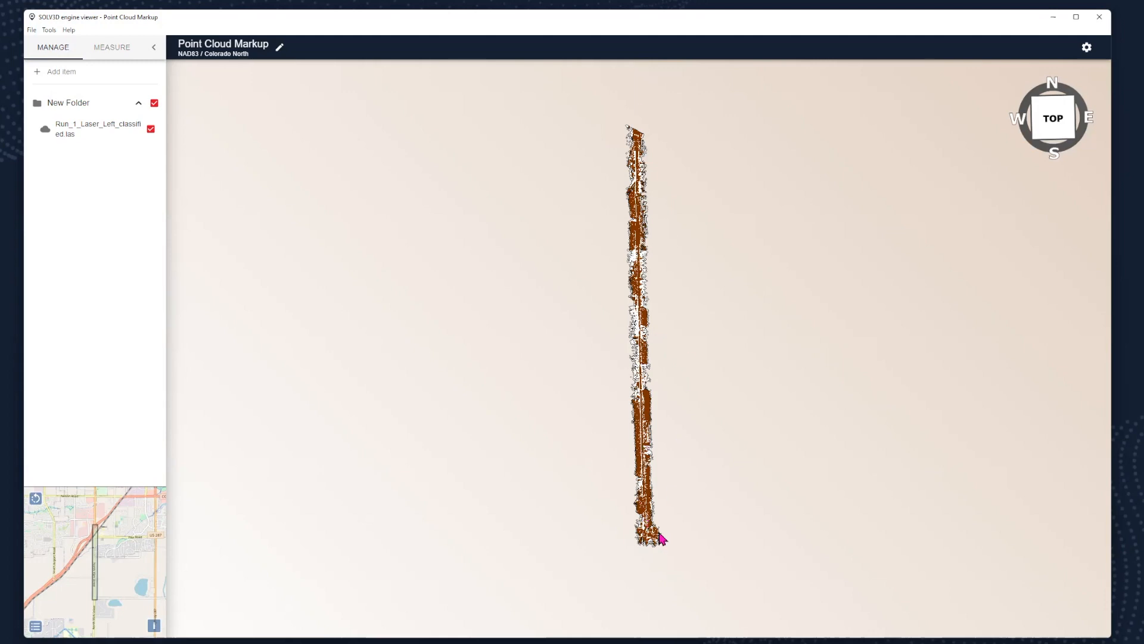
scroll(659, 537, "up", 3)
double_click(651, 444)
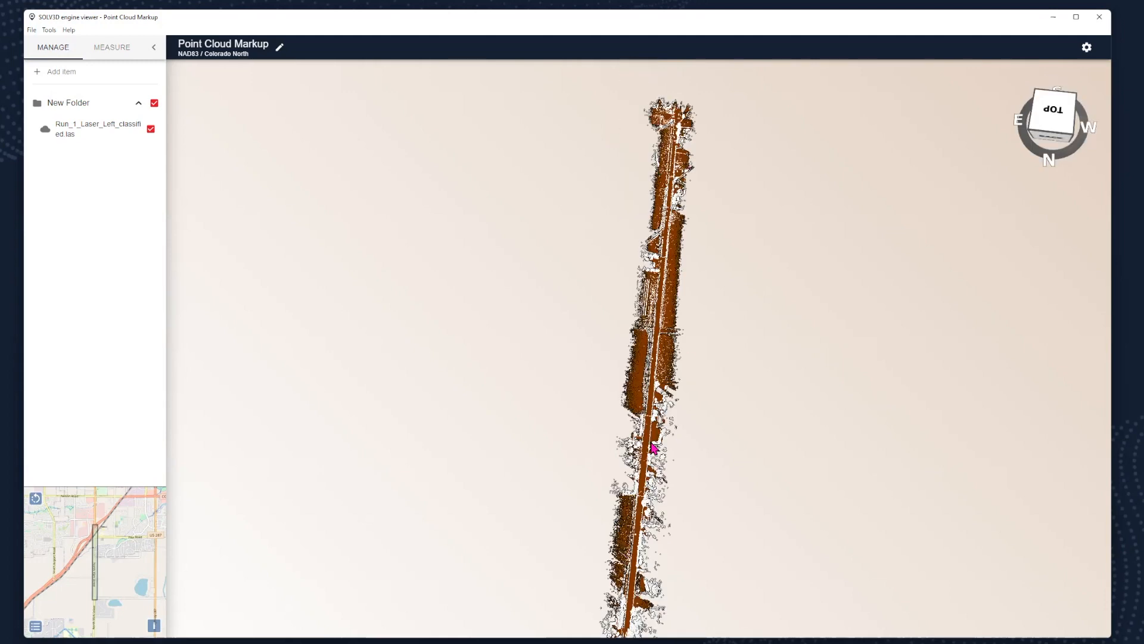
scroll(685, 435, "down", 5)
scroll(722, 386, "down", 6)
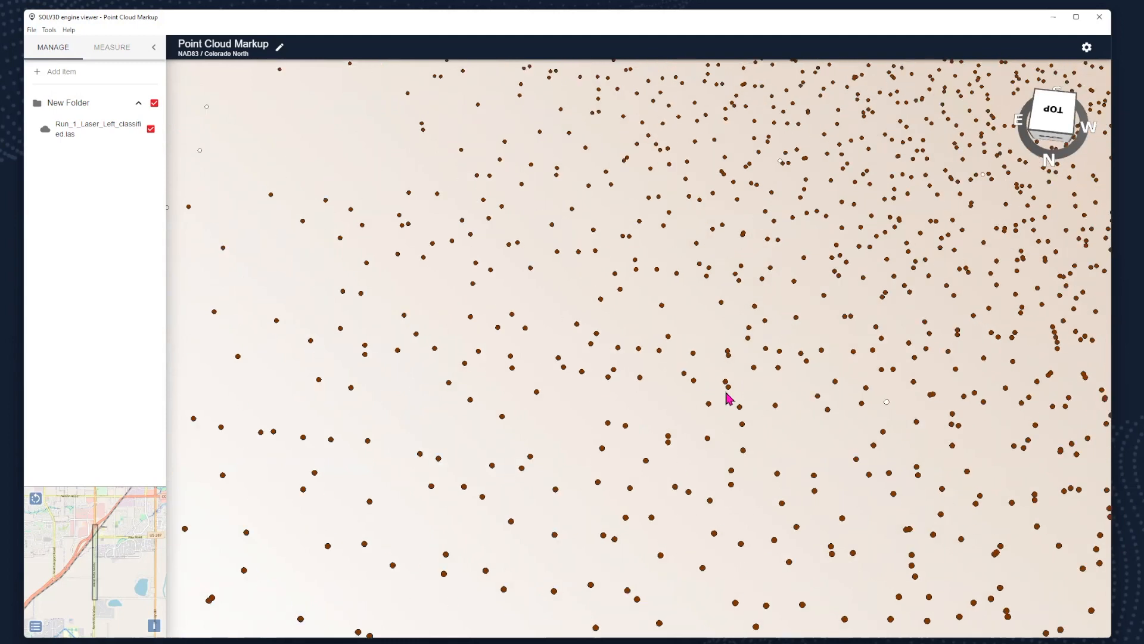
scroll(813, 358, "down", 6)
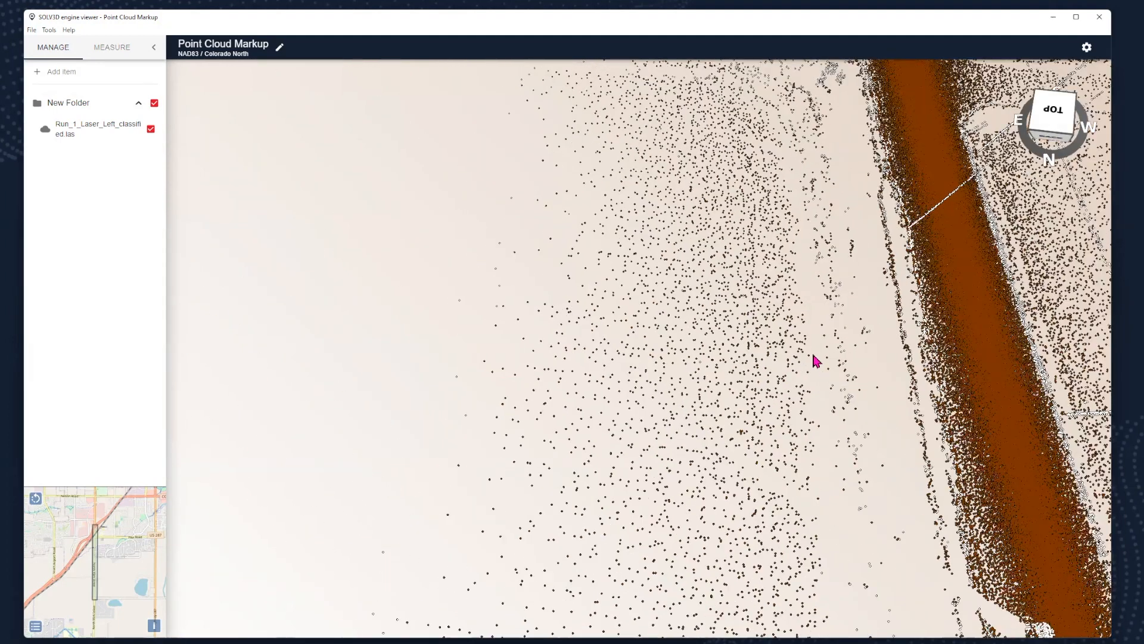
scroll(765, 352, "down", 4)
left_click_drag(756, 363, 769, 259)
scroll(768, 262, "up", 3)
scroll(762, 310, "down", 4)
right_click_drag(757, 384, 780, 314)
scroll(775, 331, "down", 3)
right_click_drag(756, 381, 774, 302)
scroll(769, 337, "down", 4)
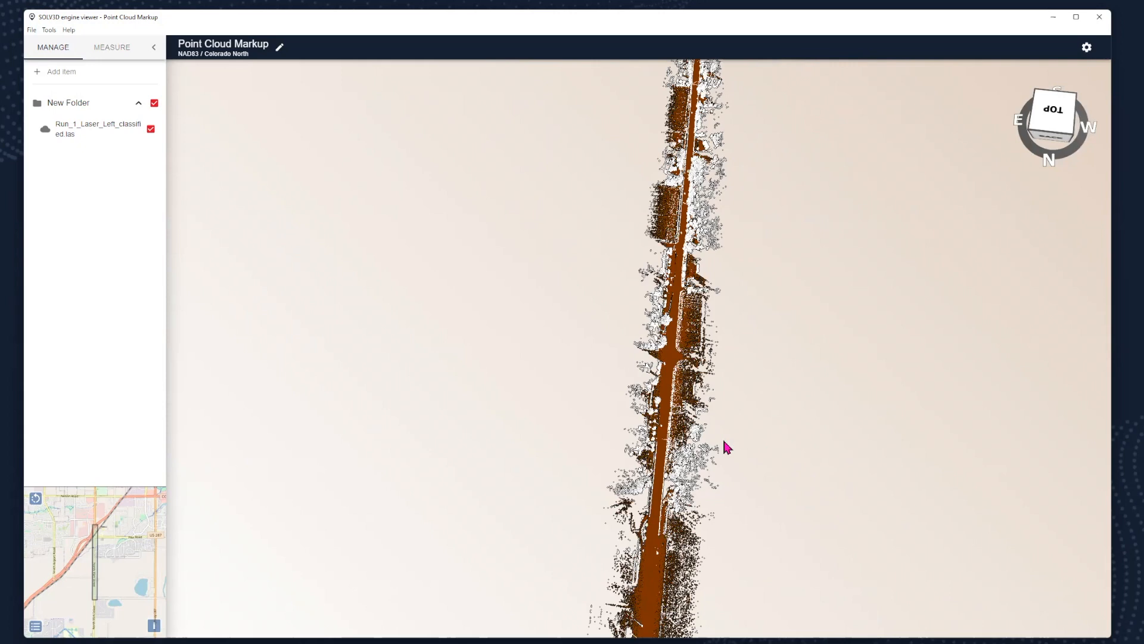
left_click_drag(726, 472, 728, 439)
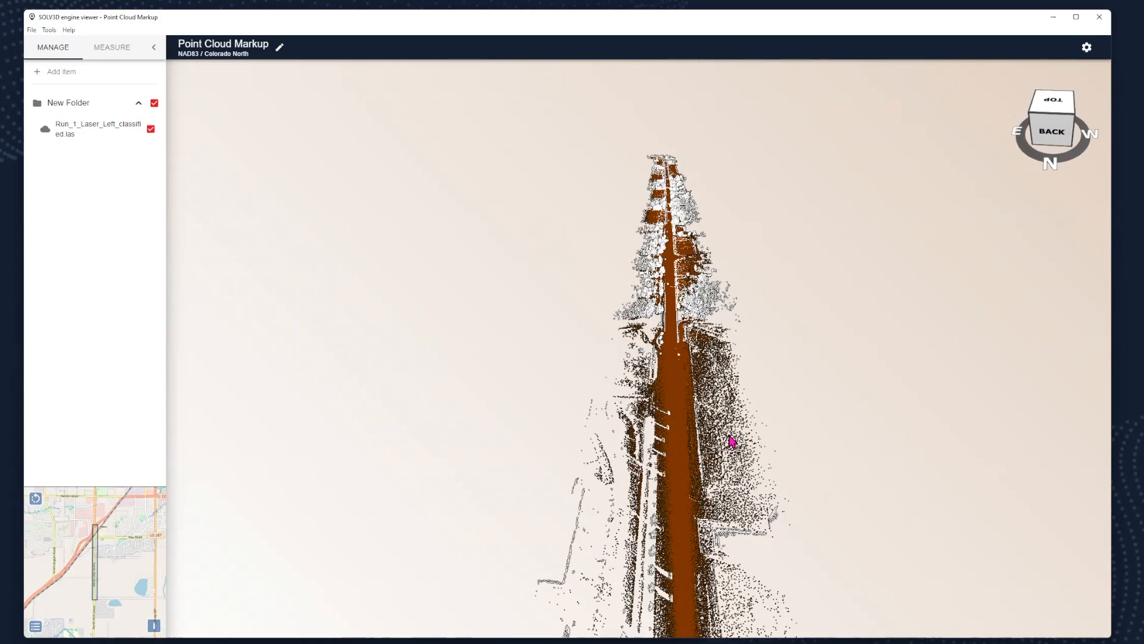
scroll(717, 364, "down", 5)
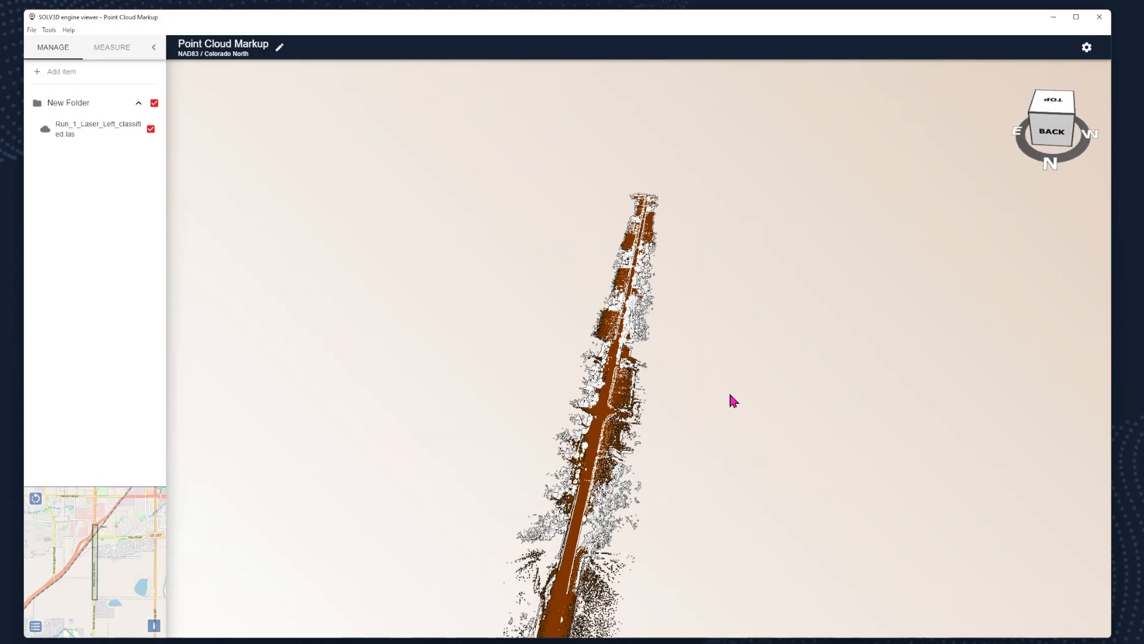
scroll(753, 423, "down", 2)
left_click_drag(699, 418, 674, 455)
scroll(677, 463, "up", 4)
scroll(685, 432, "up", 5)
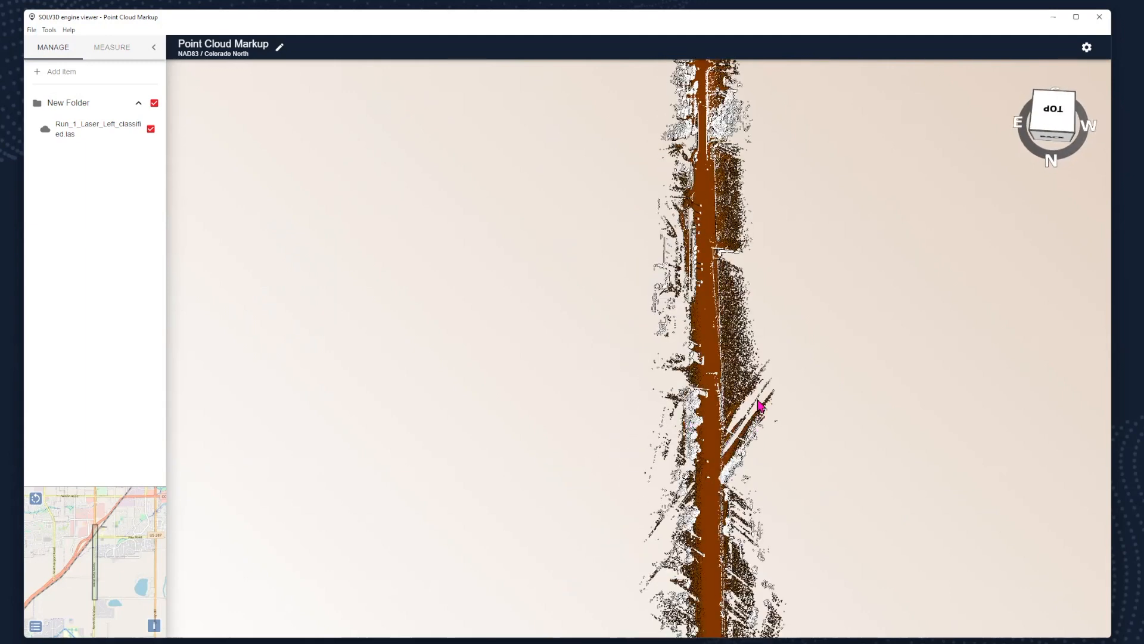
- Inspect the road surface and the unclassified roadside objects at close range along the road's northern stretch
double_click(684, 292)
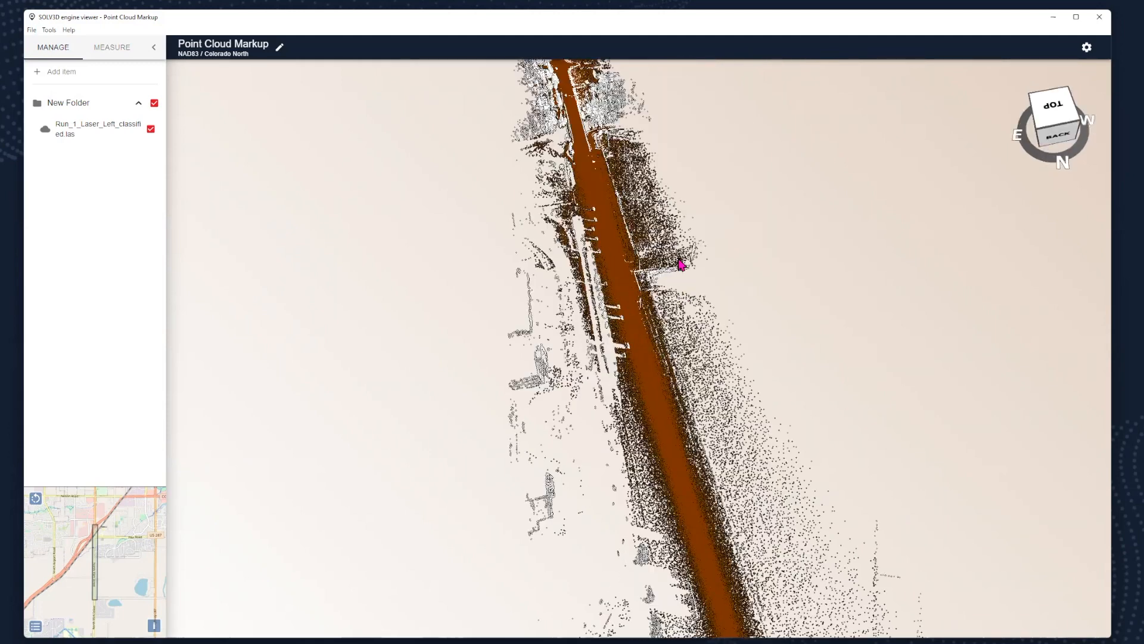
scroll(718, 360, "up", 5)
scroll(710, 327, "down", 3)
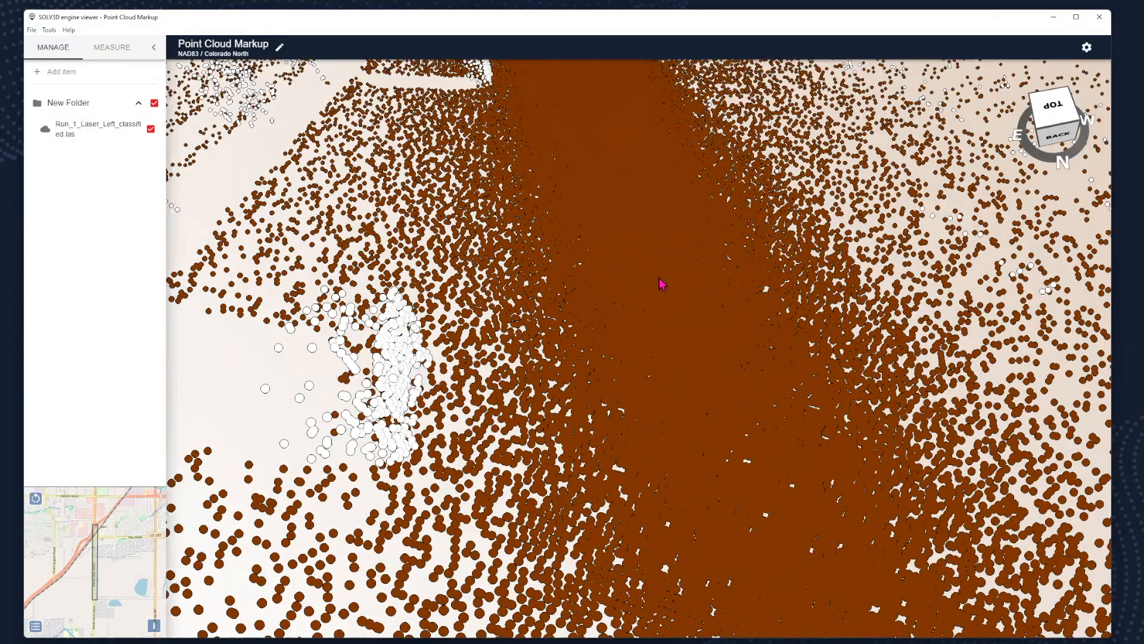
left_click_drag(659, 277, 787, 393)
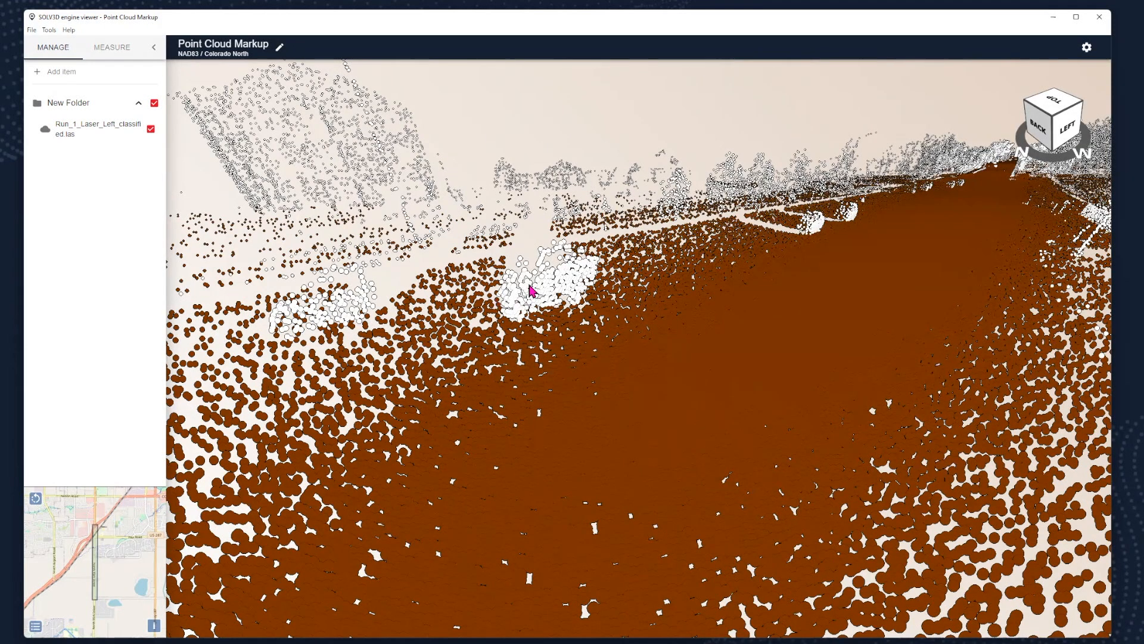
scroll(619, 315, "down", 1)
left_click_drag(702, 306, 699, 308)
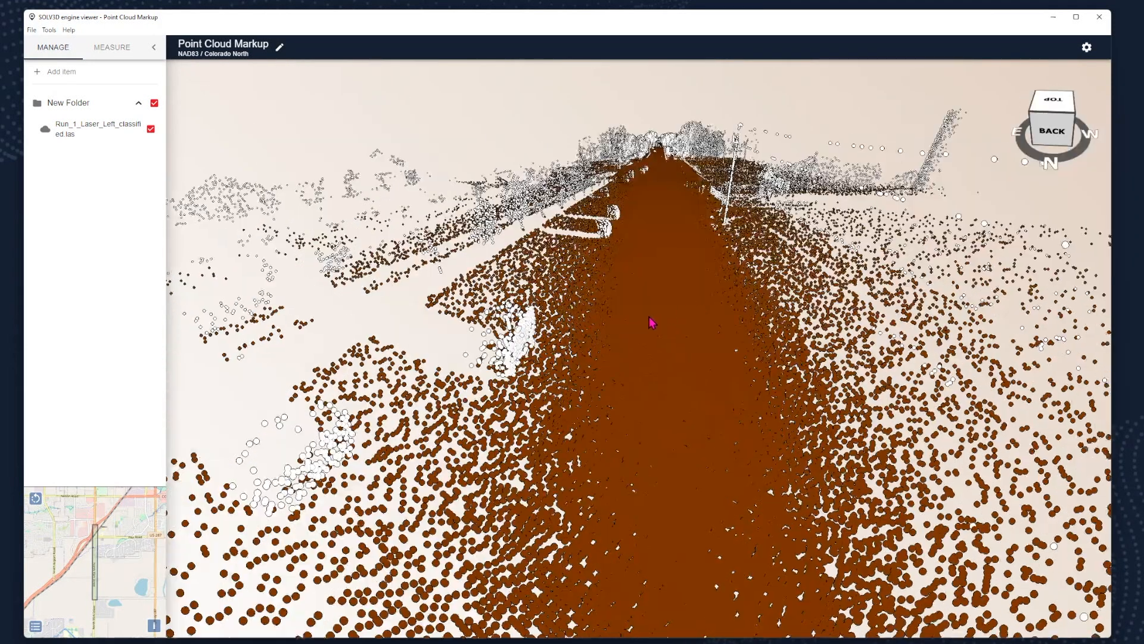
left_click(615, 206)
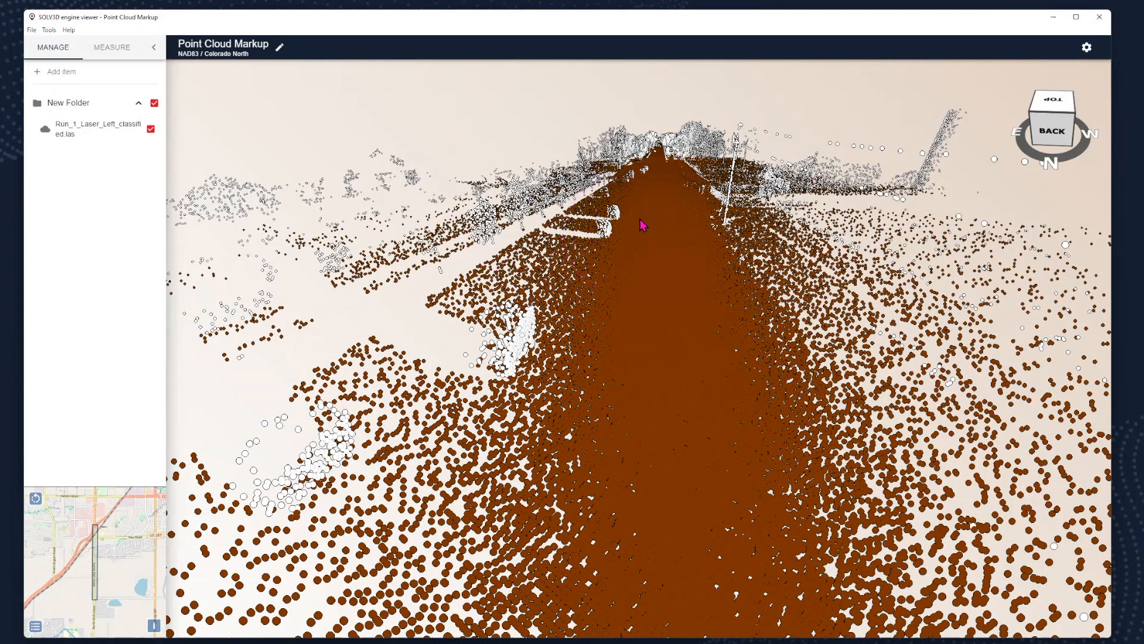
left_click_drag(666, 256, 725, 444)
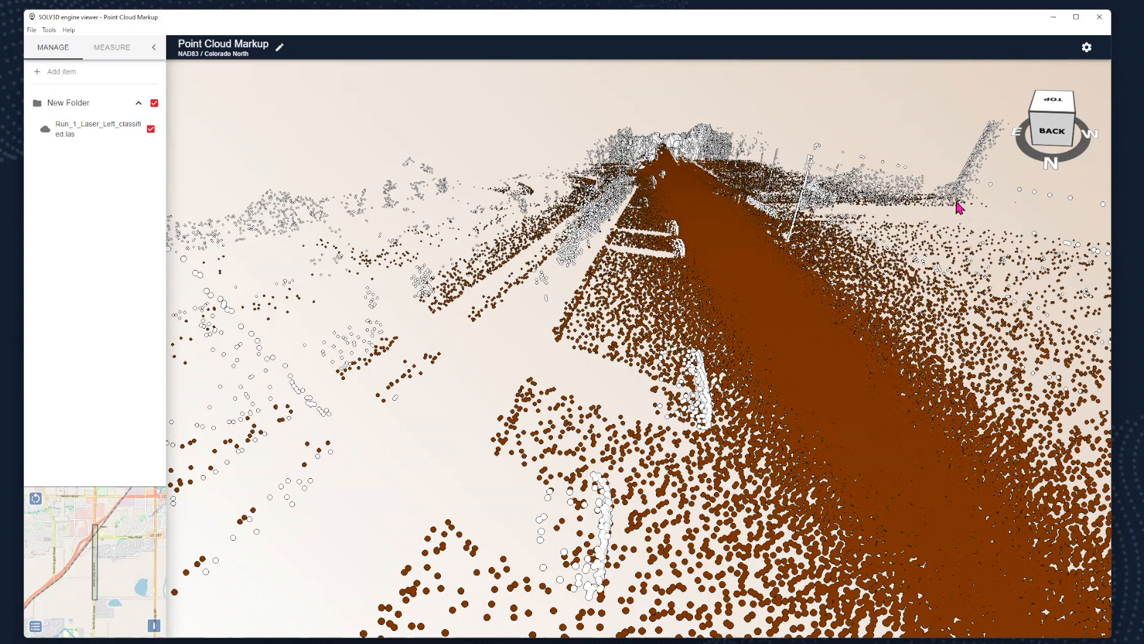
- Preview the point cloud with the Color option and set its color type to Height
left_click(1086, 53)
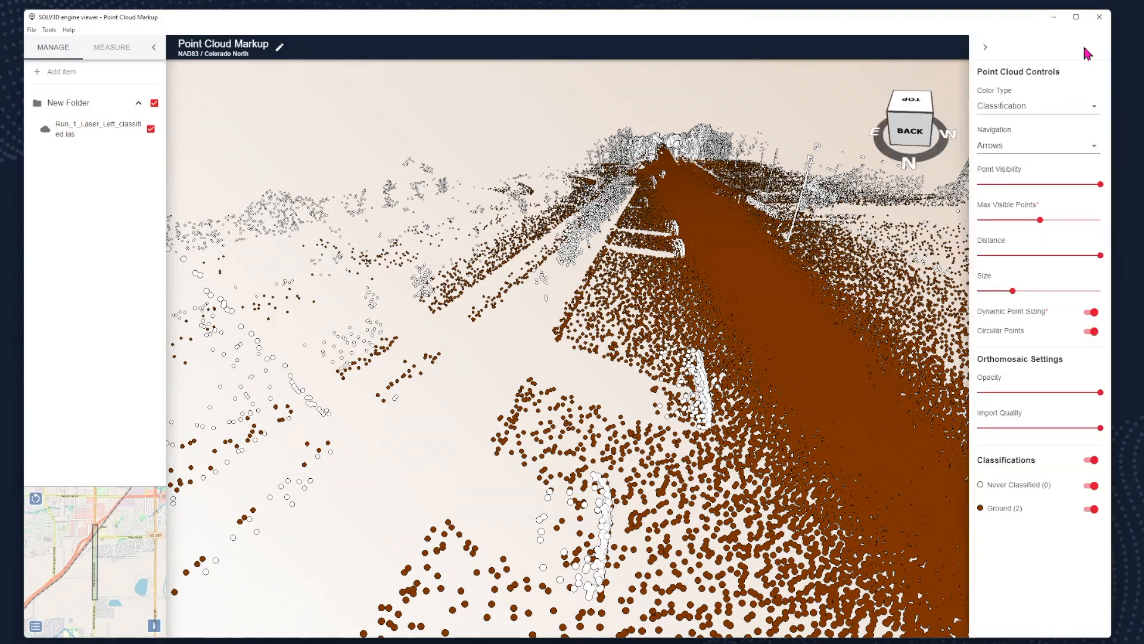
left_click(1042, 111)
left_click(1022, 84)
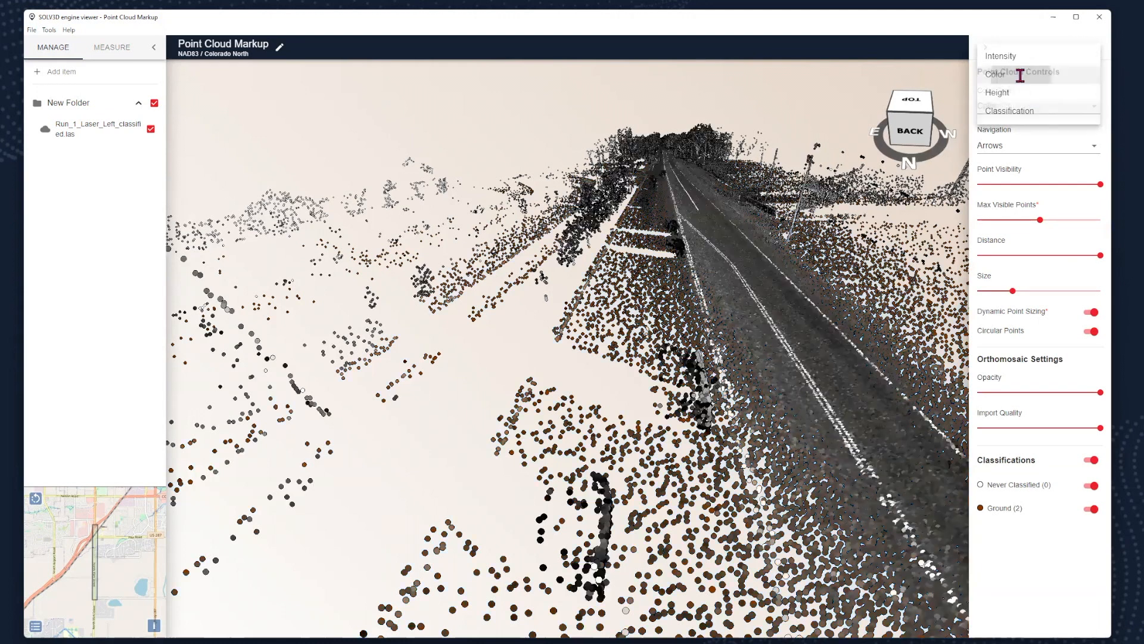
left_click(1015, 108)
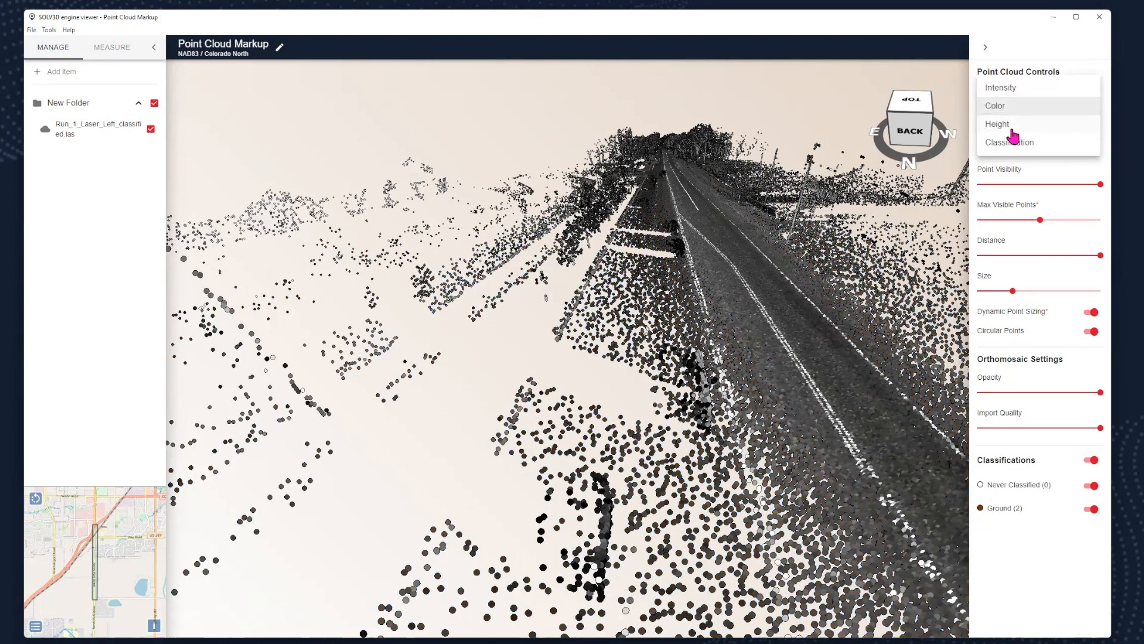
left_click(1014, 125)
right_click_drag(858, 259, 737, 269)
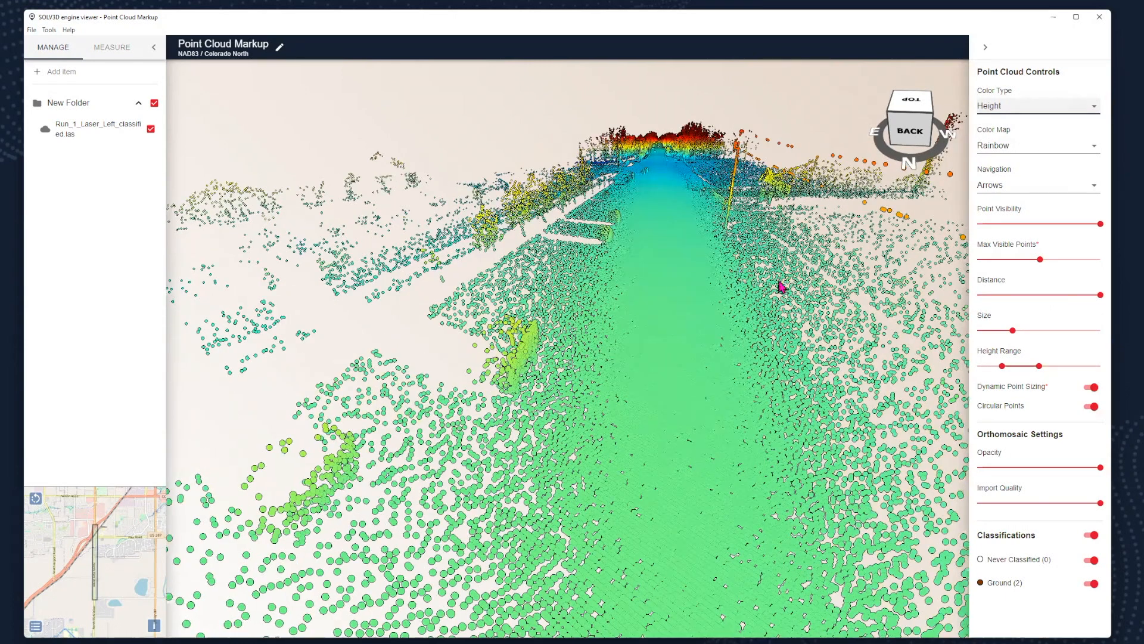
left_click(678, 374)
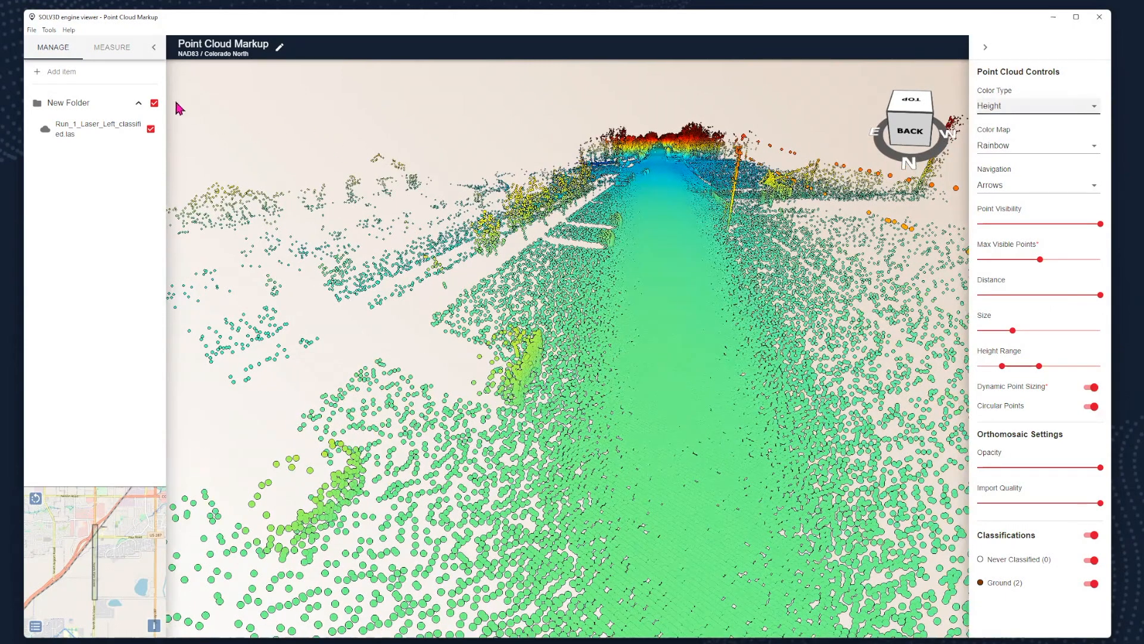
- Open the Point Cloud Markup tool, reposition its window, and allow selections to include ground points
left_click(53, 33)
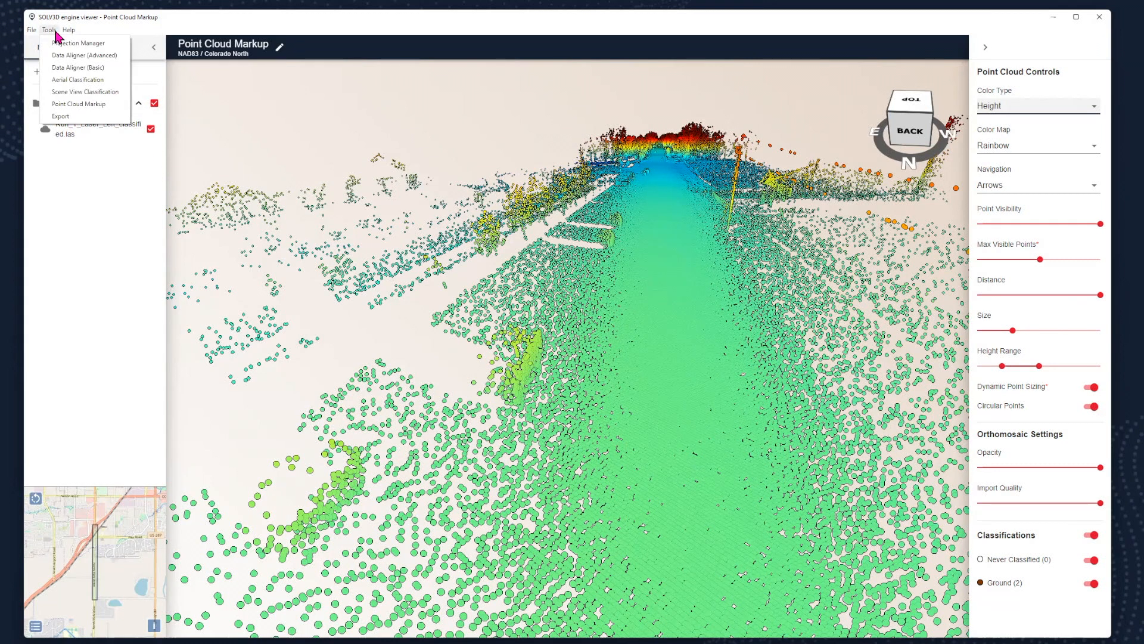
left_click(74, 108)
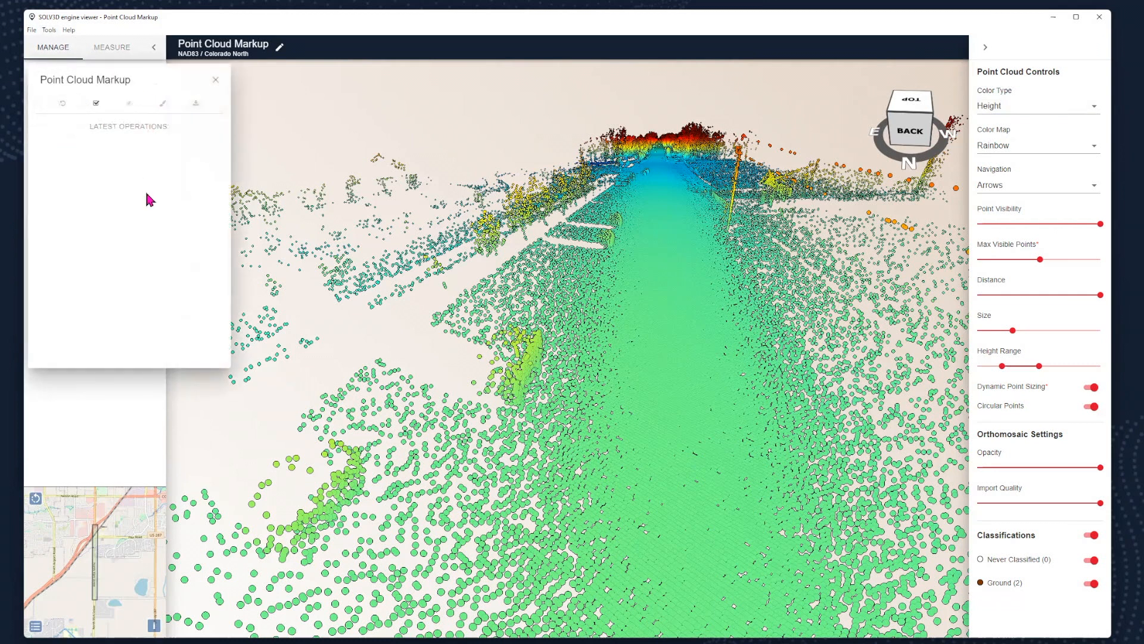
left_click_drag(104, 81, 170, 134)
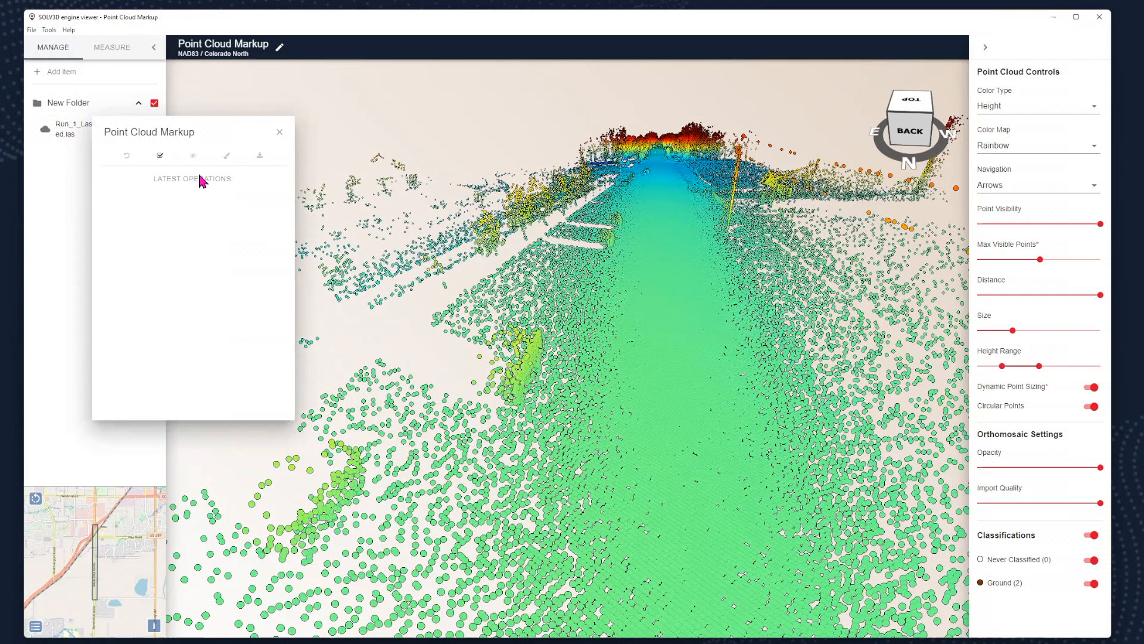
left_click(161, 156)
- Select the points of the nearer roadside object together with the ground points around it
left_click_drag(628, 334, 607, 312)
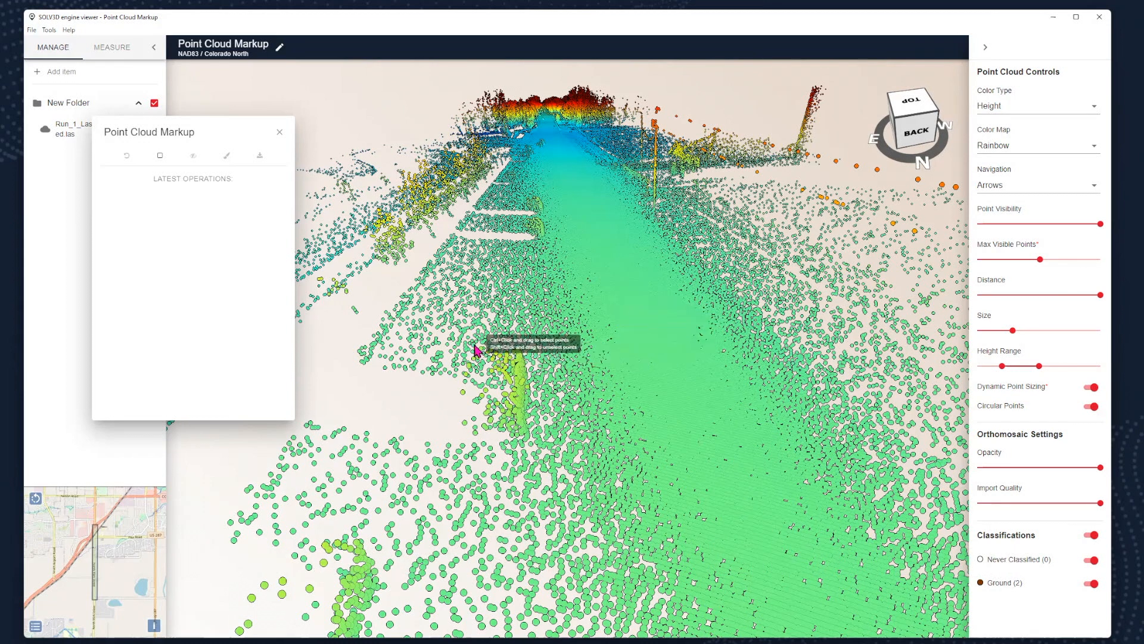
left_click_drag(552, 396, 500, 385)
left_click_drag(442, 356, 612, 502)
left_click_drag(643, 442, 553, 456)
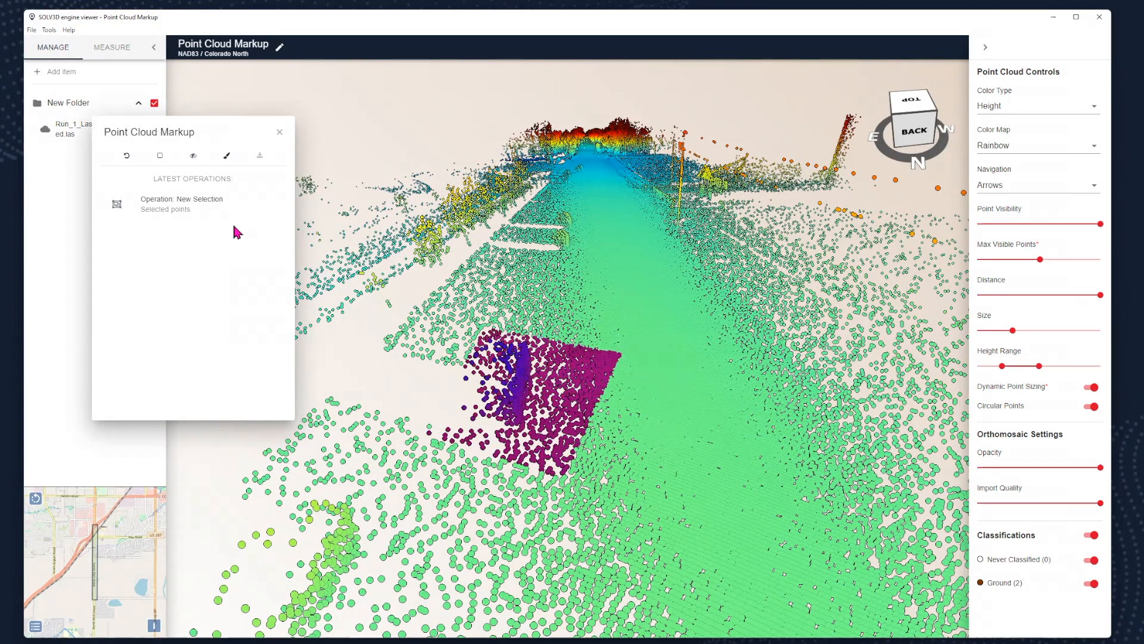
- Exclude the ground points so that only the roadside object's points are selected
left_click(161, 162)
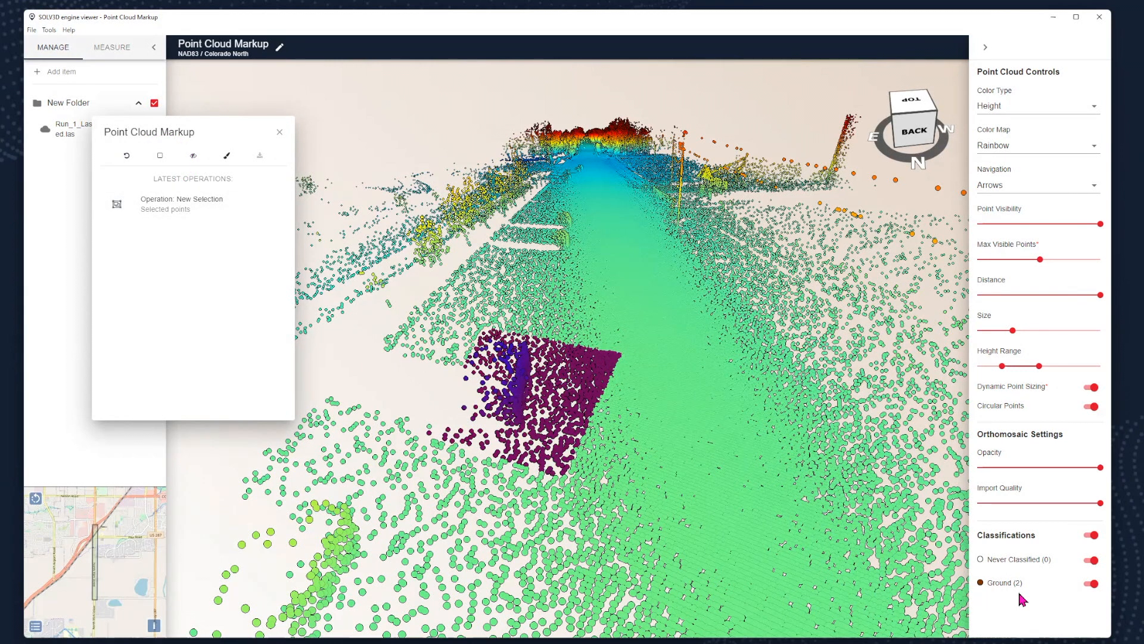
left_click(159, 156)
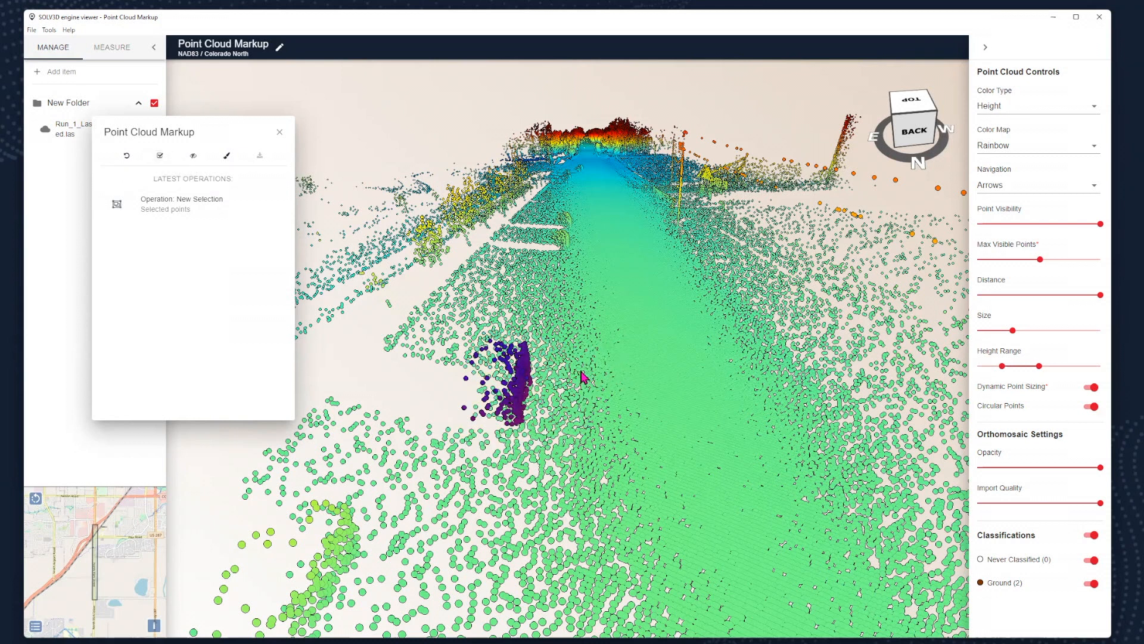
left_click_drag(546, 398, 586, 360)
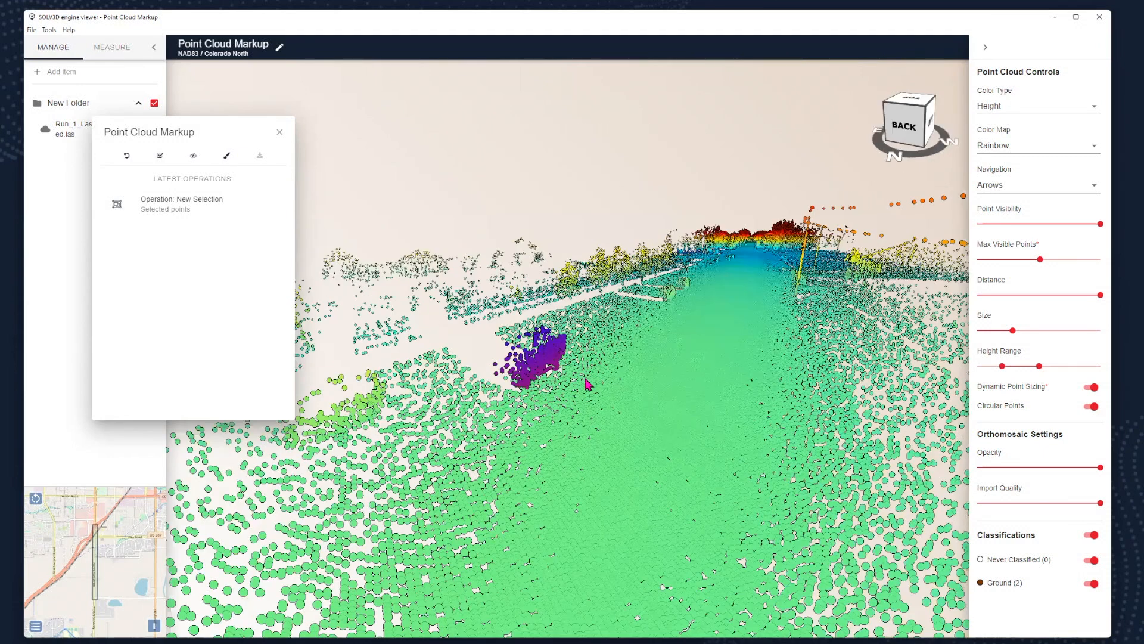
- Add the points of the next roadside object farther along the road to the selection
left_click_drag(598, 316, 620, 330)
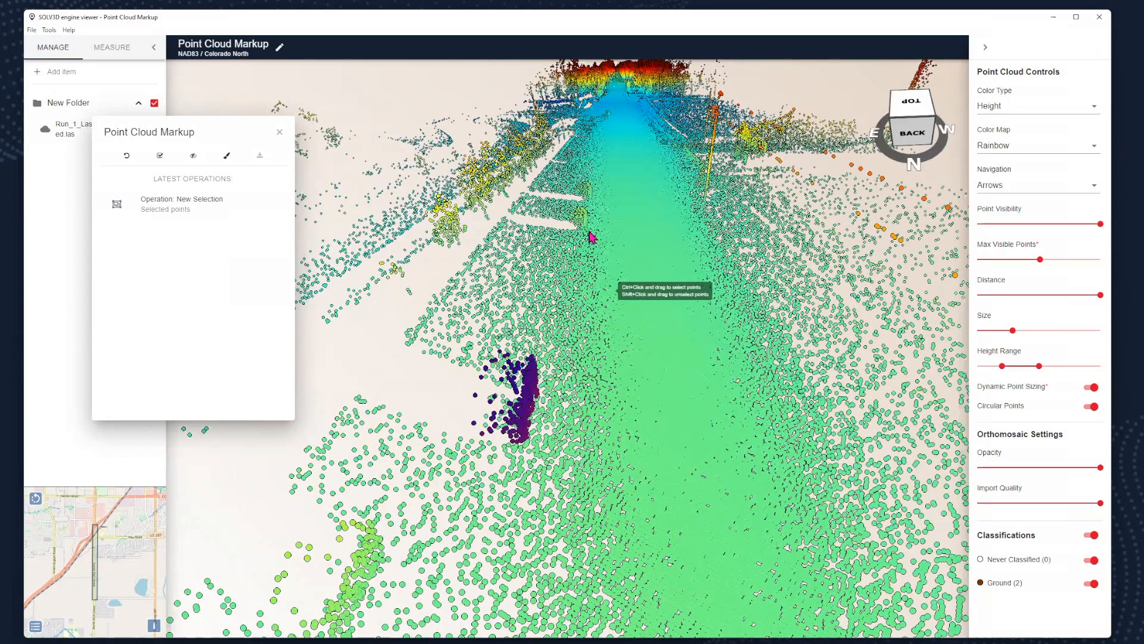
left_click_drag(568, 208, 628, 281, "ctrl")
left_click_drag(593, 201, 591, 214)
left_click_drag(602, 174, 600, 191)
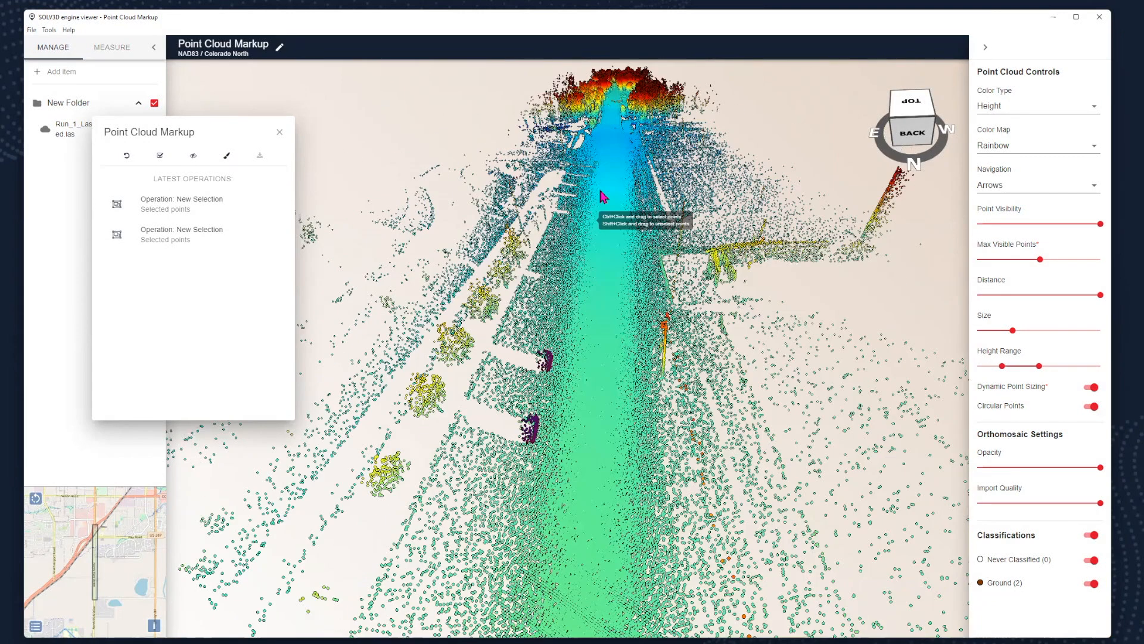
- Select the points of two more roadside objects farther down the road from a side view
scroll(606, 316, "up", 5)
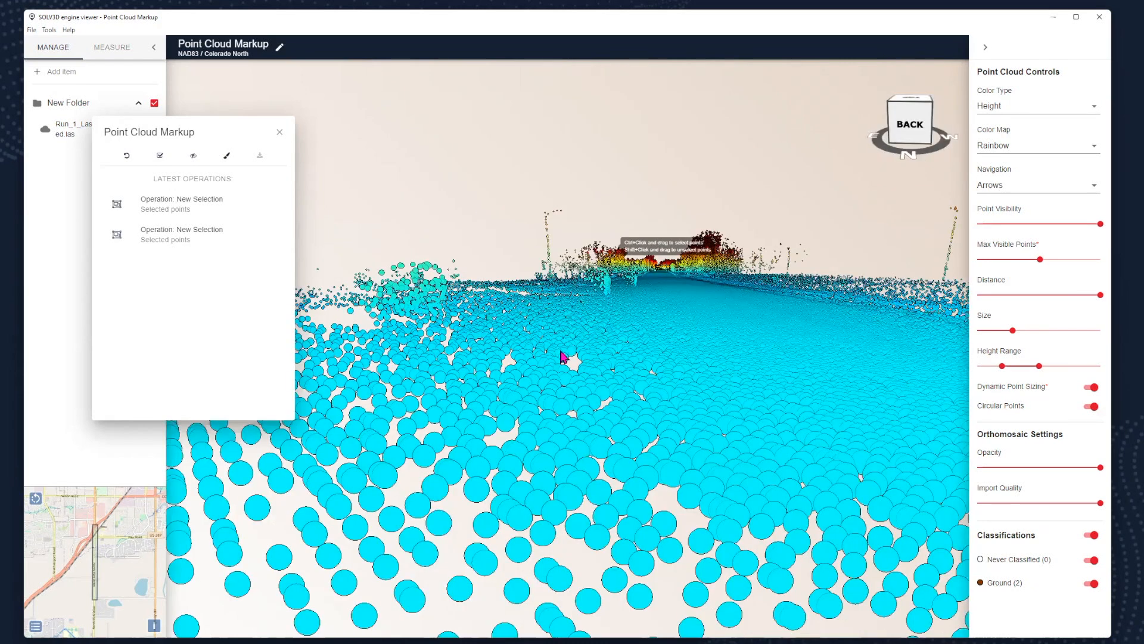
left_click_drag(562, 356, 644, 384)
left_click_drag(729, 326, 631, 406)
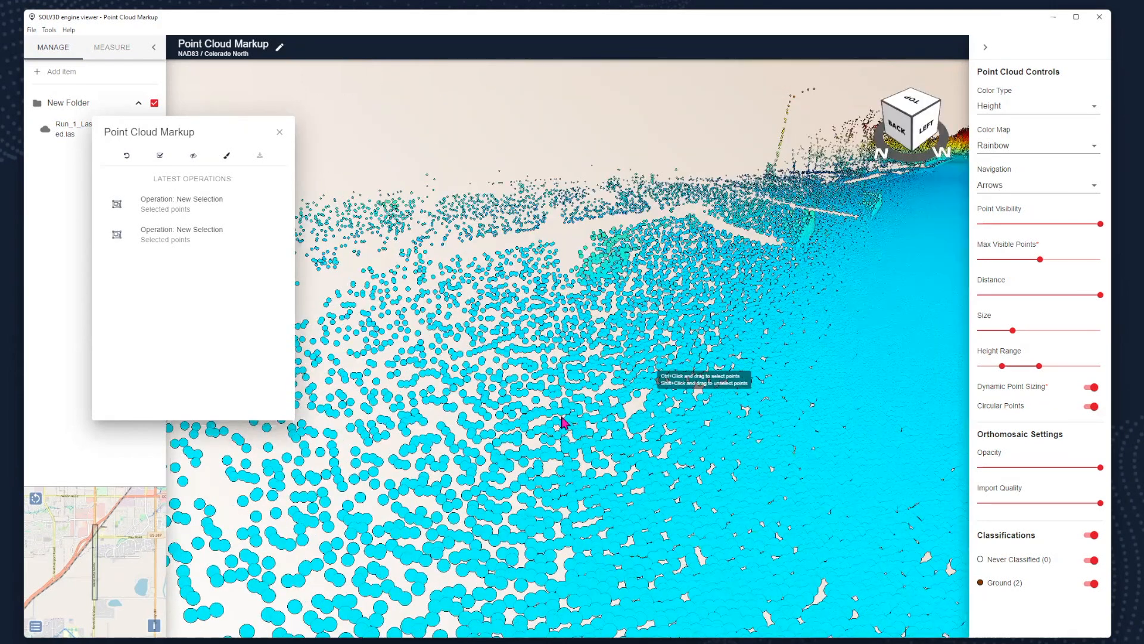
scroll(535, 460, "down", 3)
left_click_drag(603, 237, 800, 387, "ctrl")
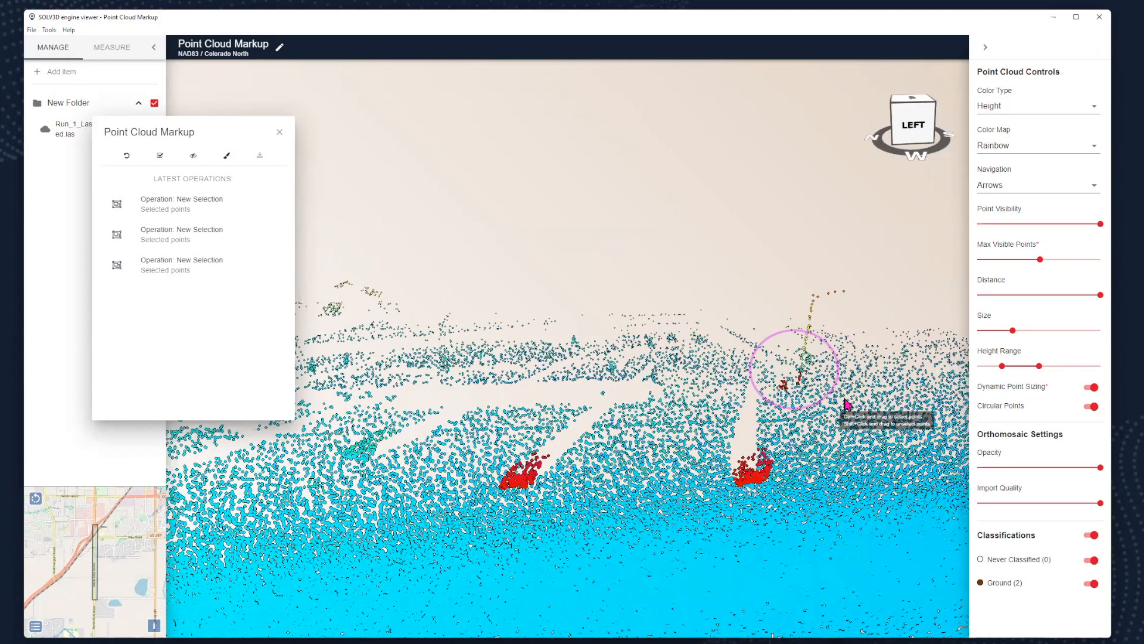
- Remove the stray selected points near the base of the distant roadside pole from the selection
right_click_drag(840, 404, 593, 422)
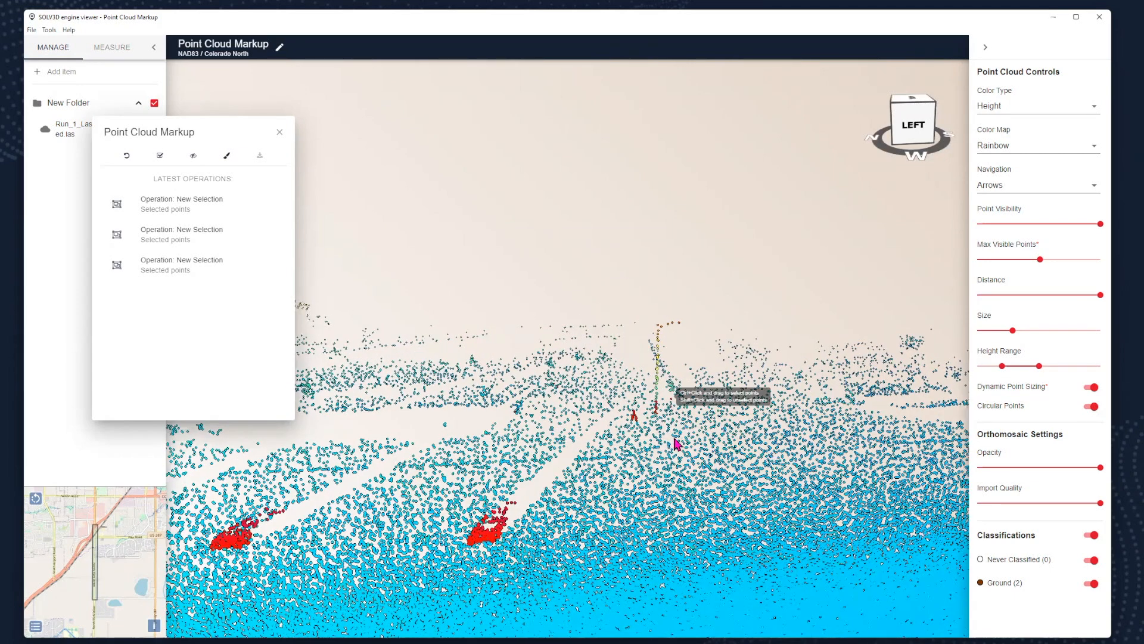
left_click_drag(738, 350, 594, 614)
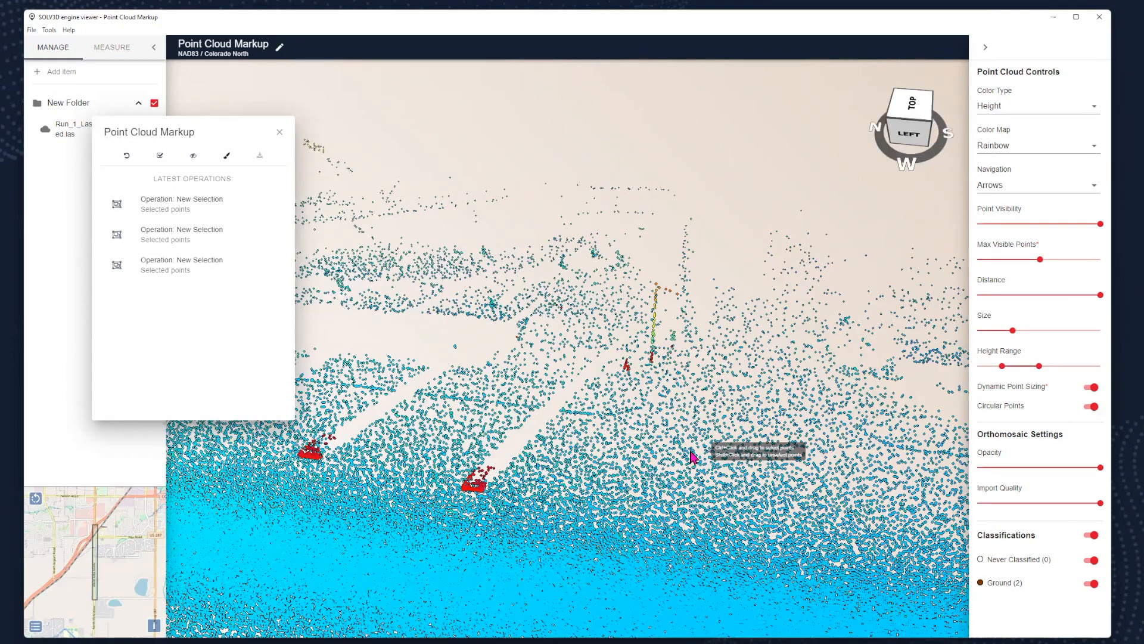
left_click_drag(708, 457, 743, 438)
right_click_drag(745, 435, 835, 376)
right_click_drag(644, 457, 893, 346)
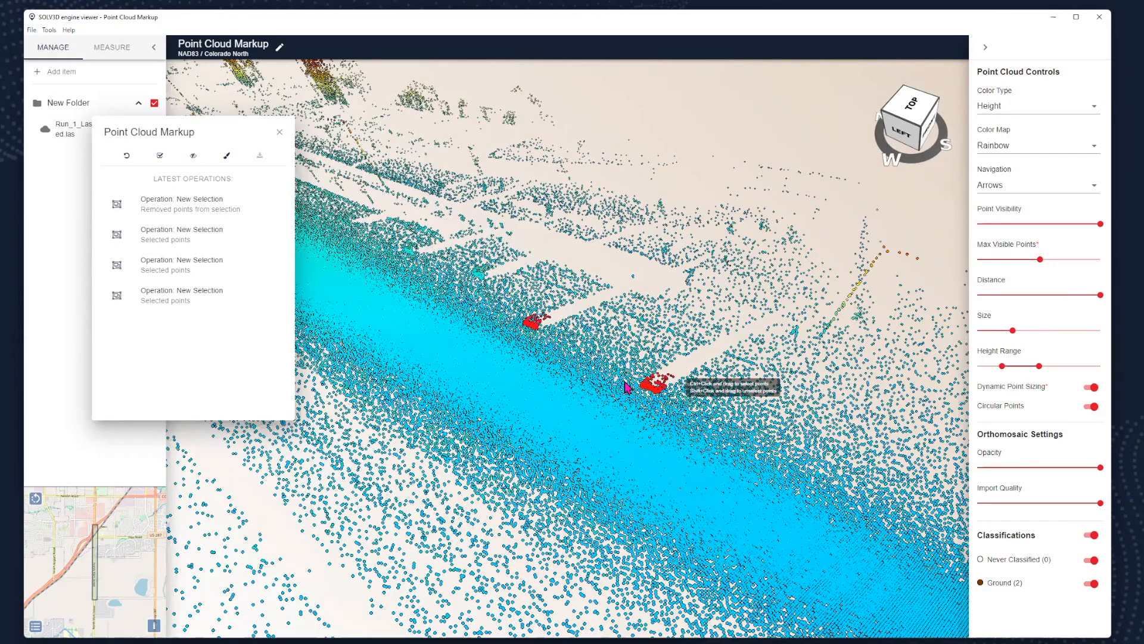
left_click_drag(719, 287, 931, 250)
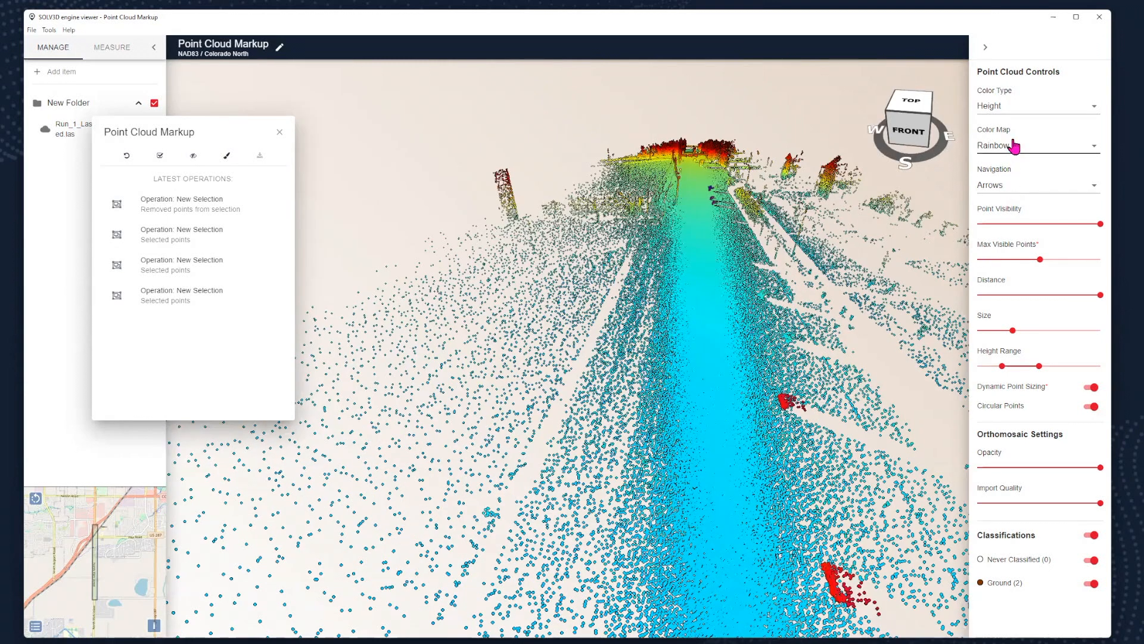
- Raise the lower limit of the point cloud's height range slightly to recolor the low-lying road points
left_click_drag(1002, 366, 1008, 366)
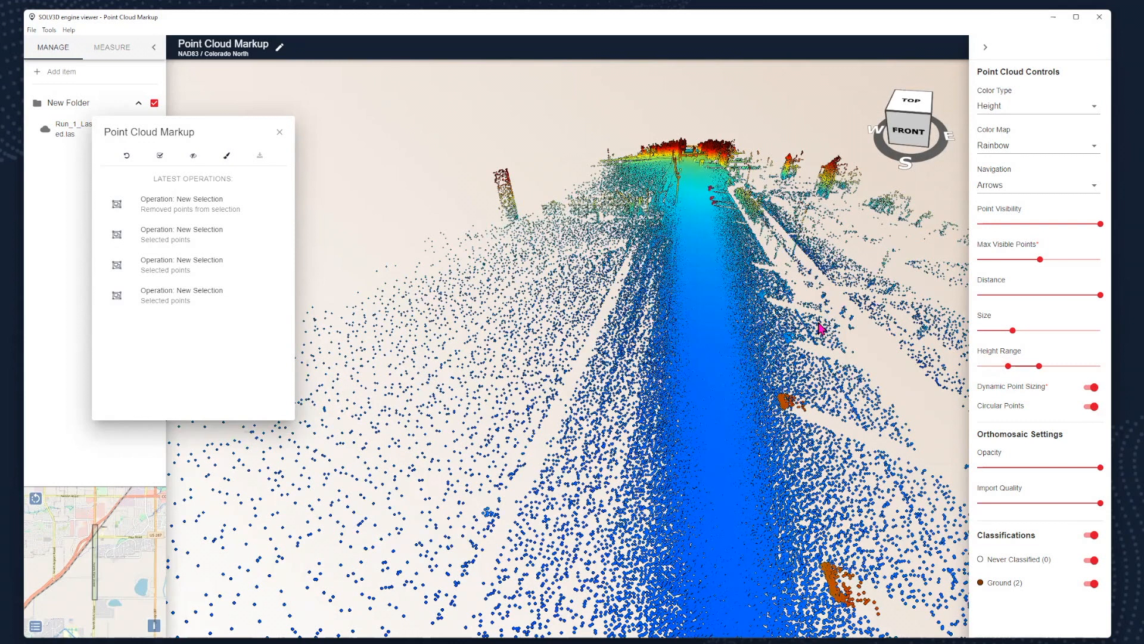
scroll(760, 258, "down", 2)
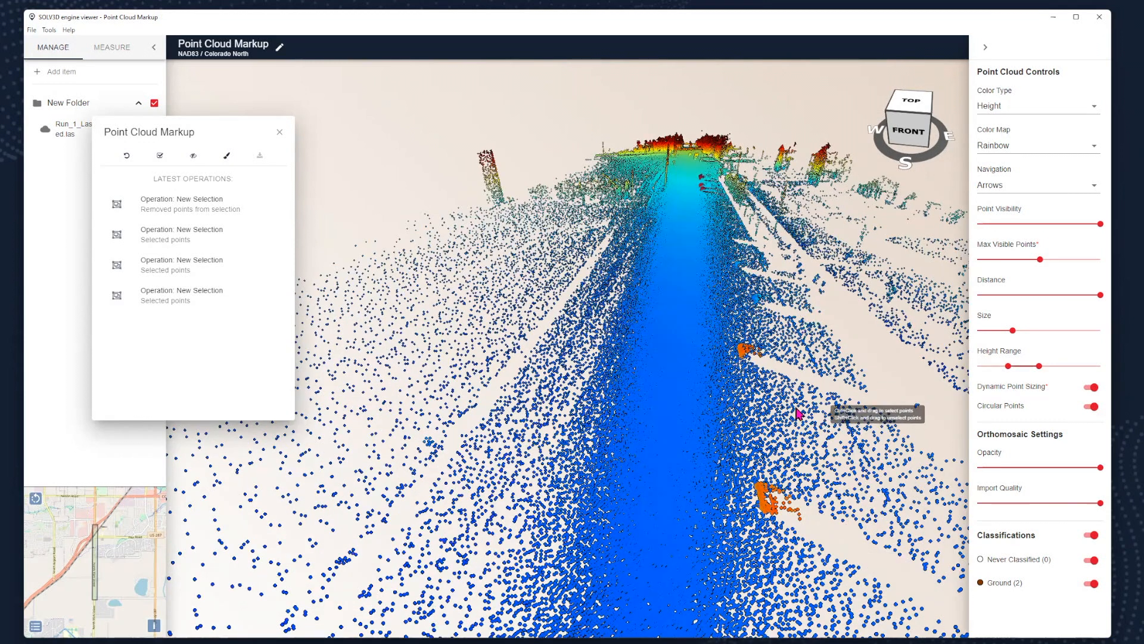
right_click_drag(725, 397, 712, 385)
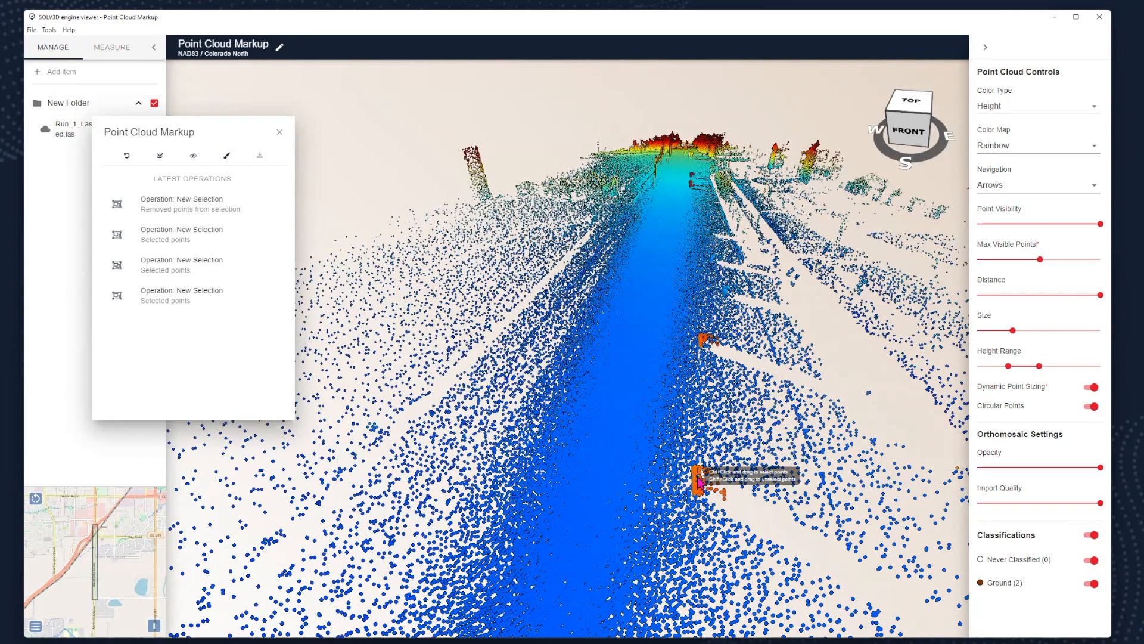
- Undo the last removal from the selection and unselect the stray points near the roadside pole again
left_click(127, 157)
left_click_drag(715, 358, 576, 292)
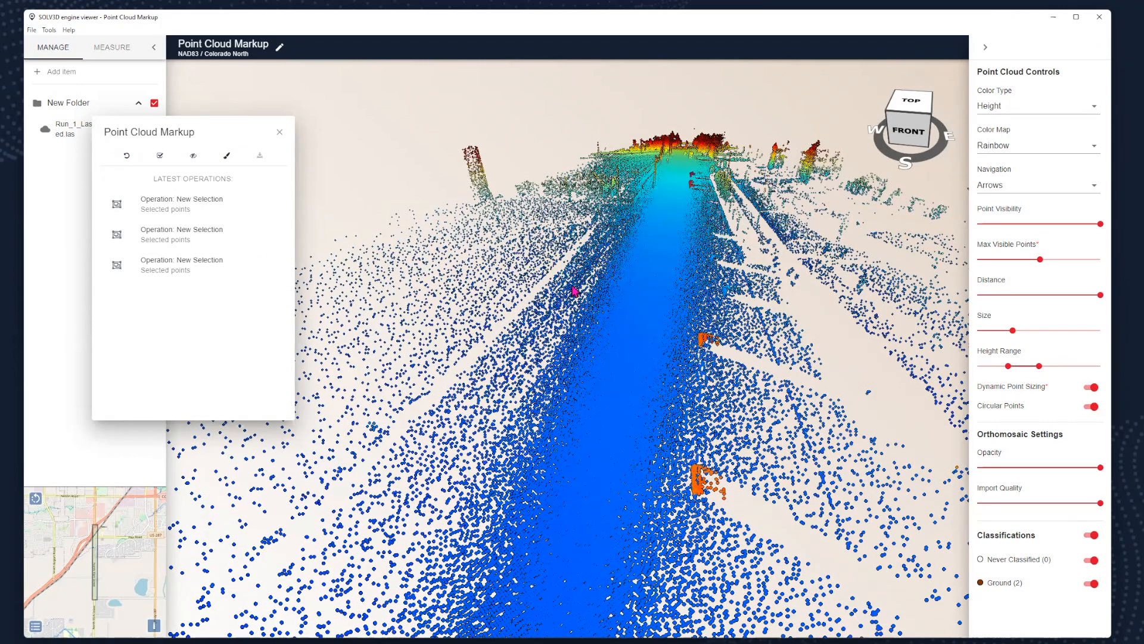
left_click_drag(832, 479, 791, 416)
left_click_drag(674, 303, 814, 413, "shift")
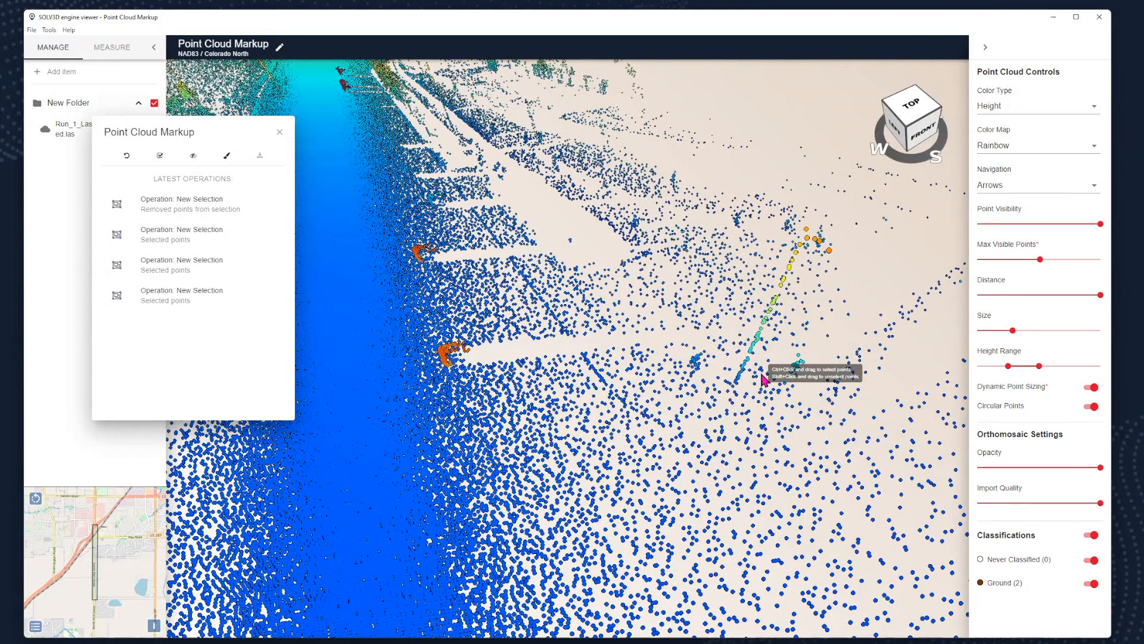
- Color the point cloud by Classification to examine the selected points along the road, and return the coloring to Height
left_click(1009, 118)
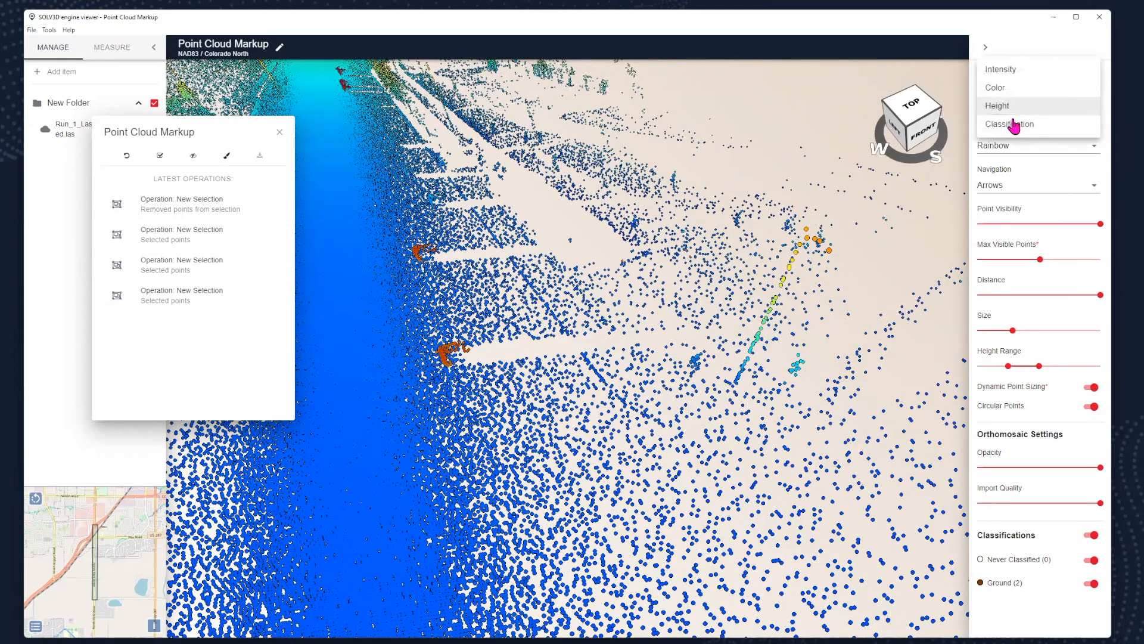
left_click(1014, 123)
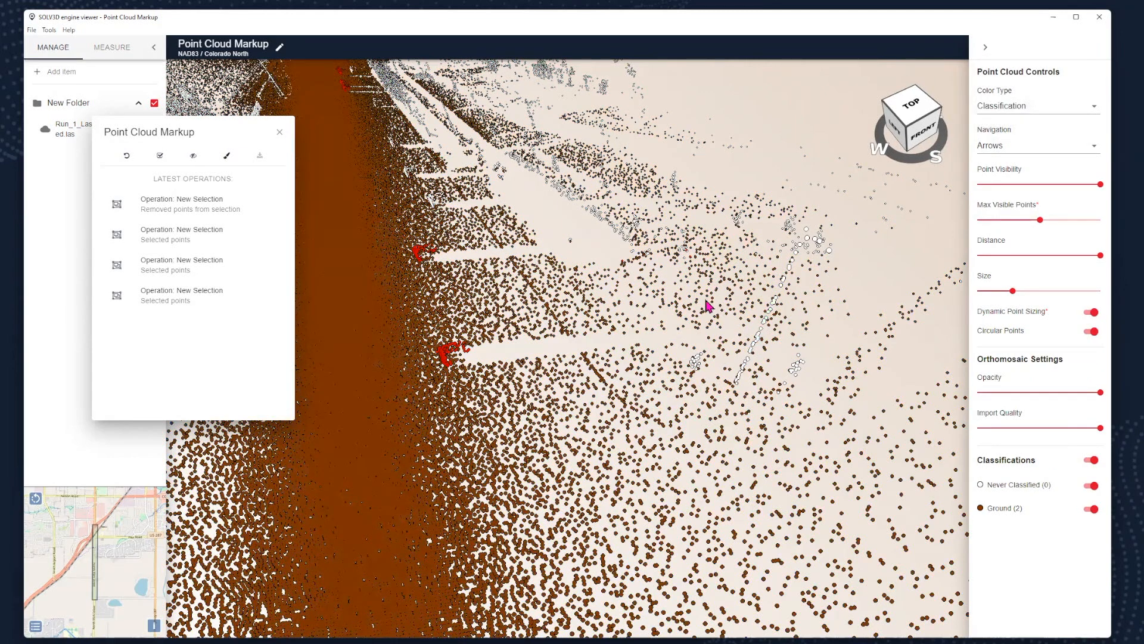
left_click_drag(613, 307, 505, 324)
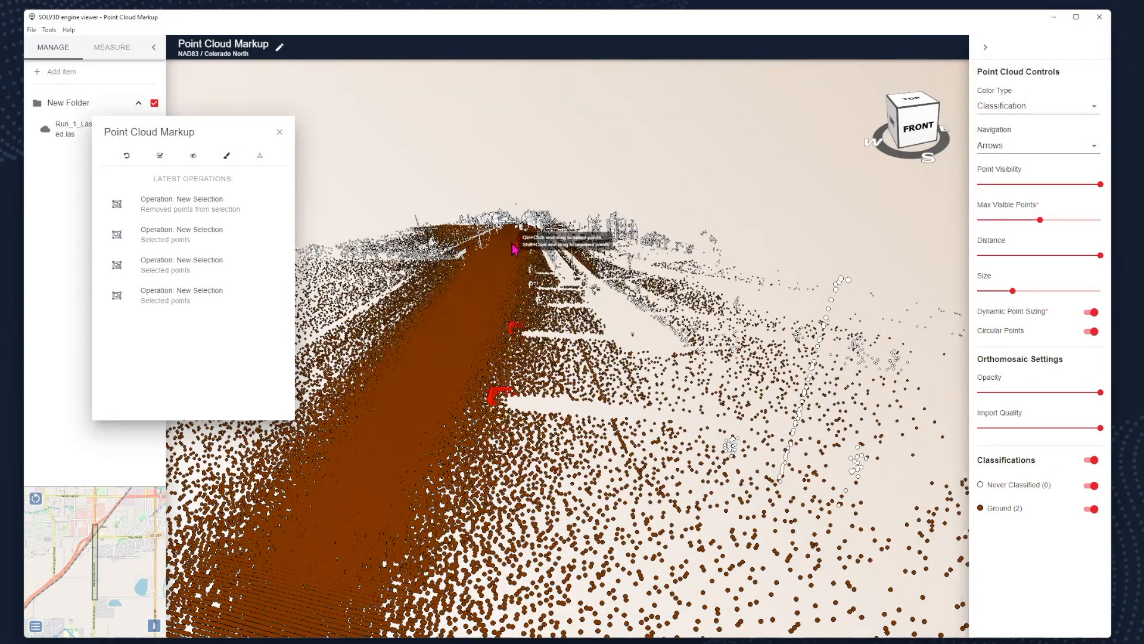
left_click(1017, 113)
left_click(1017, 100)
left_click_drag(641, 374, 710, 387)
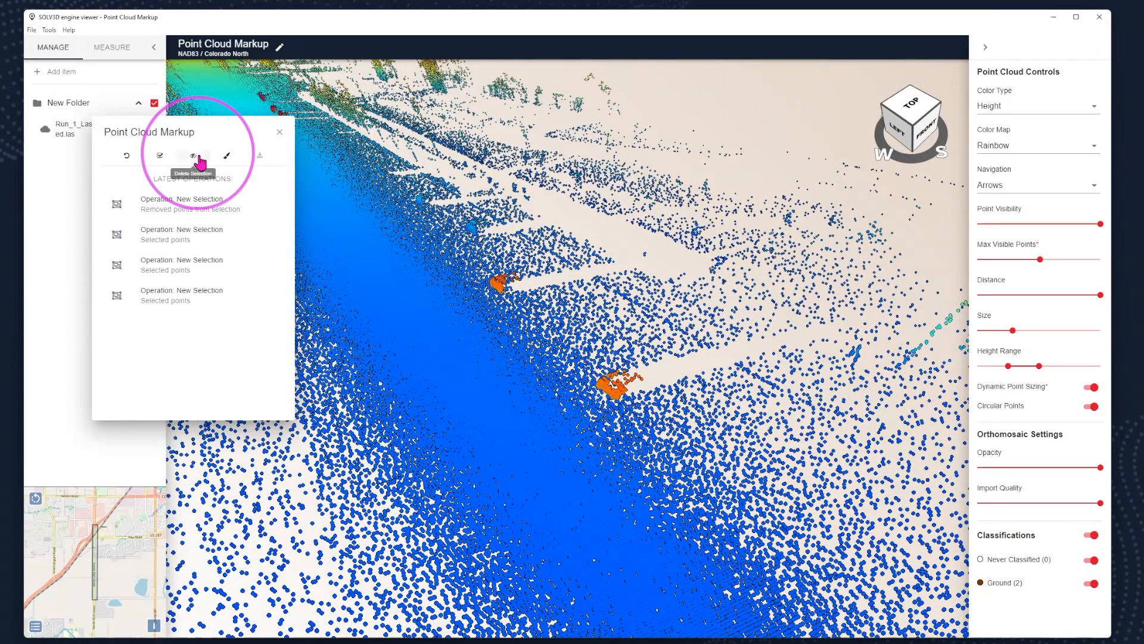
- Delete the selected points of the roadside objects from the point cloud
left_click(196, 156)
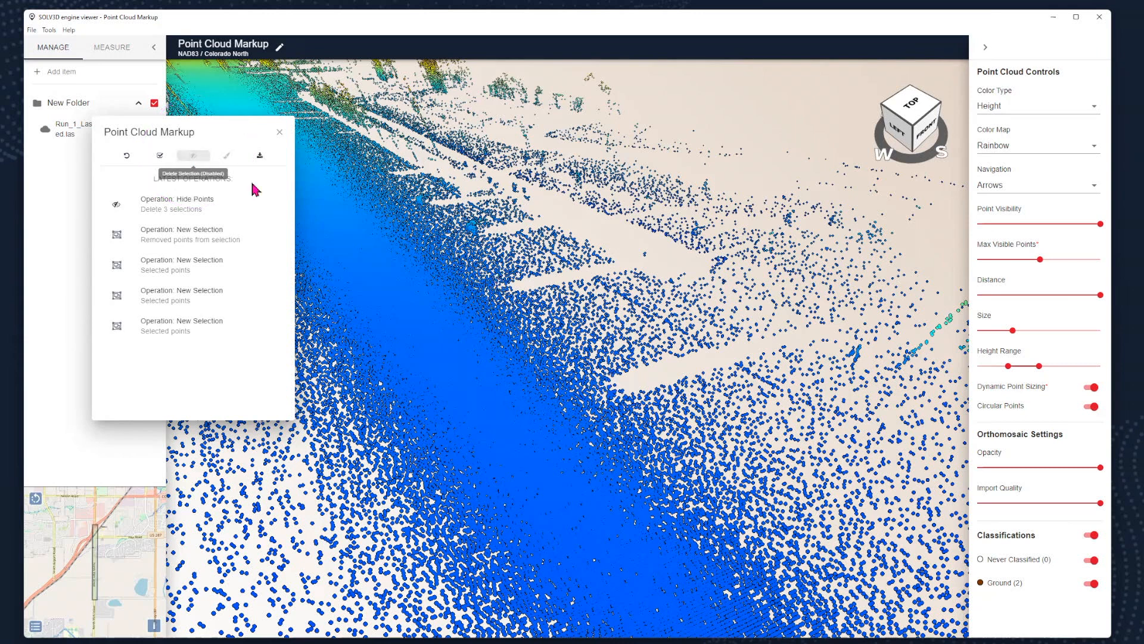
left_click_drag(551, 312, 361, 169)
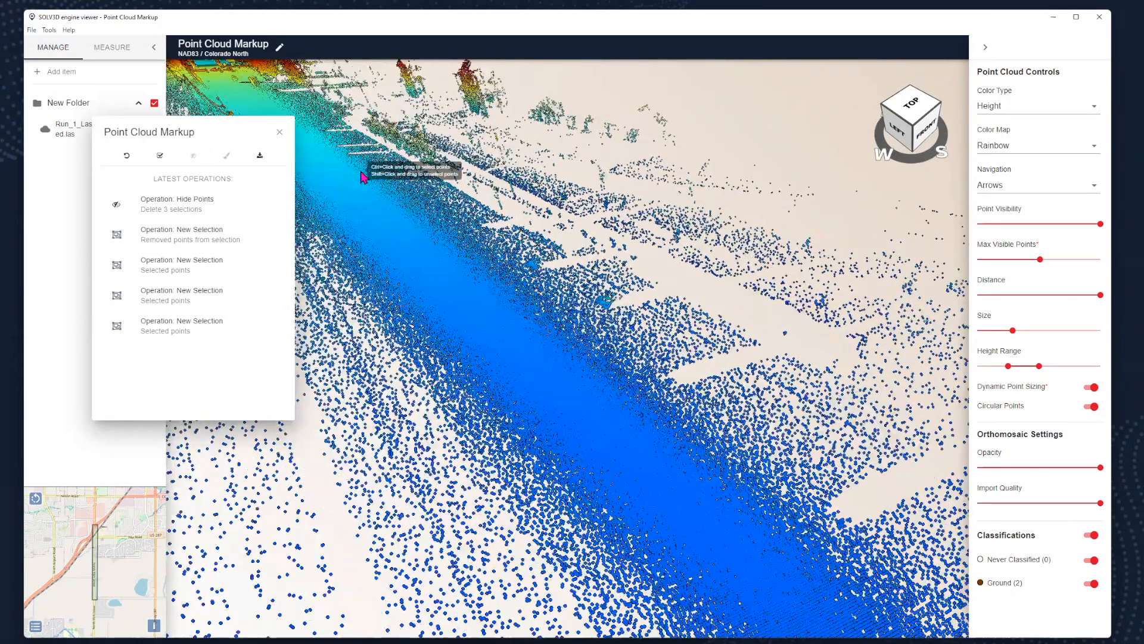
- Select the points of the remaining roadside objects farther along the road and delete them
left_click_drag(767, 516, 712, 398)
right_click_drag(712, 398, 674, 429)
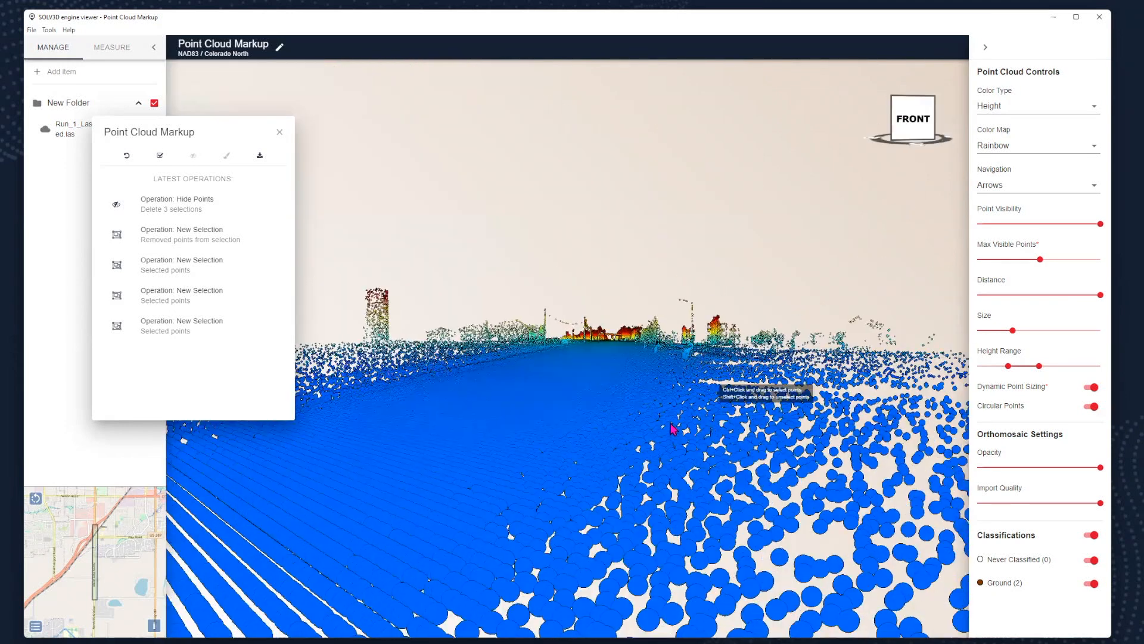
left_click_drag(674, 365, 752, 400)
left_click_drag(621, 303, 676, 375, "ctrl")
left_click(194, 156)
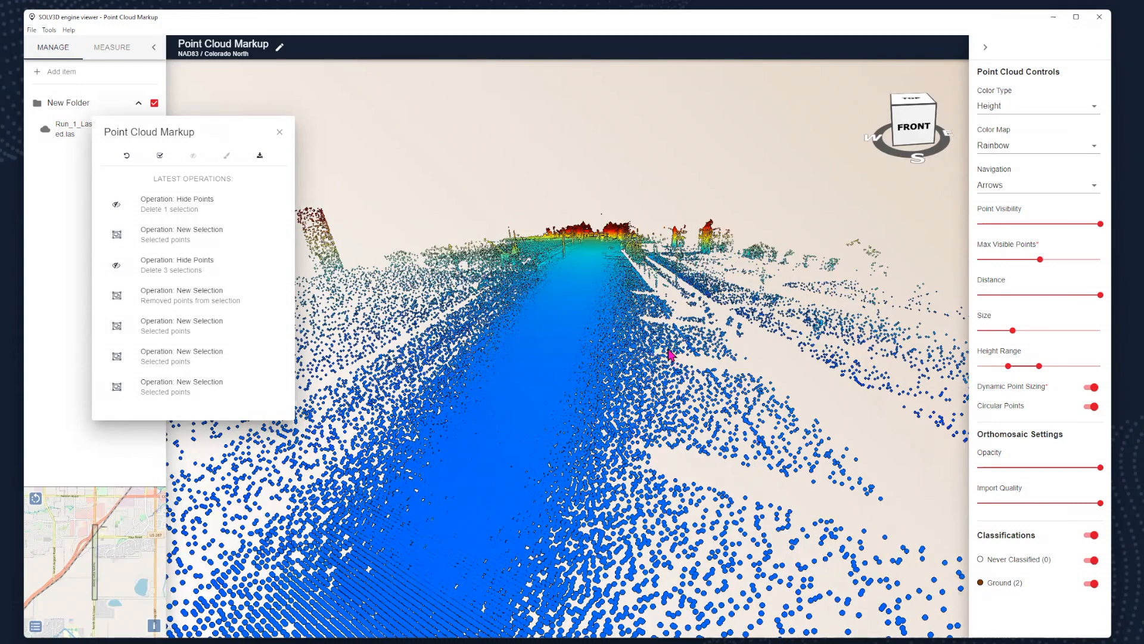
scroll(667, 350, "up", 3)
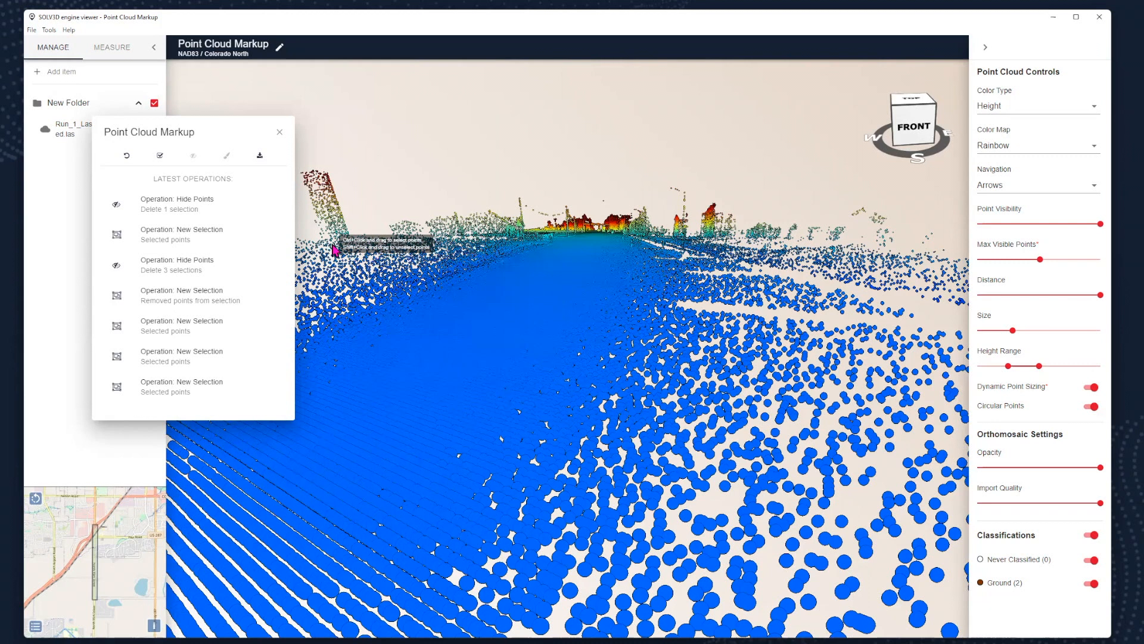
- Look at the export options for the point markup and close them without exporting
left_click(260, 156)
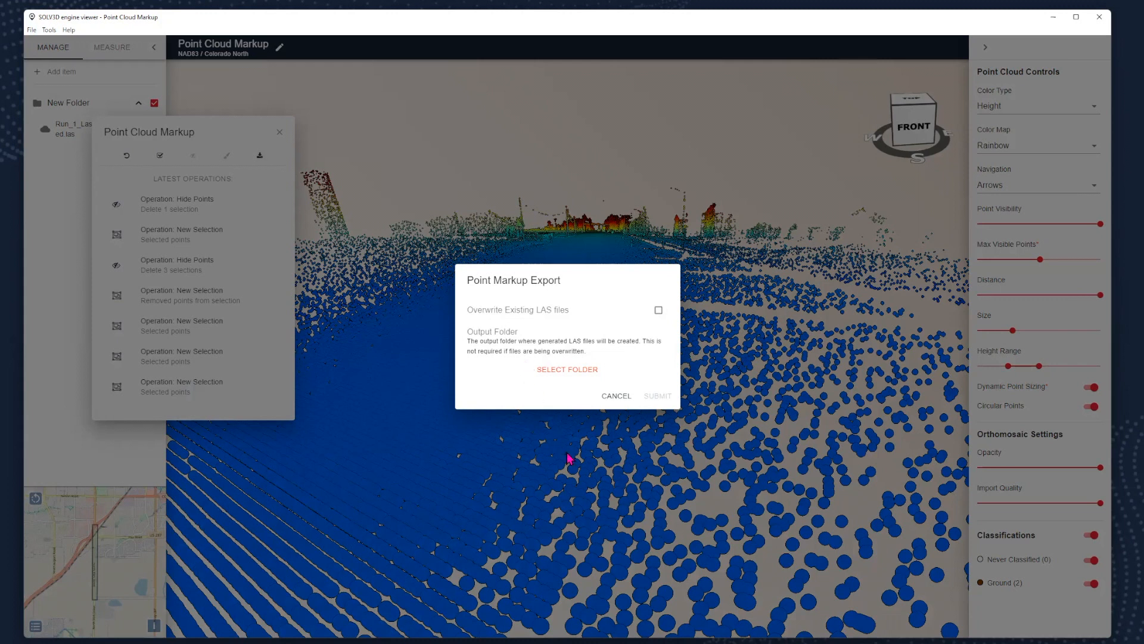
left_click(614, 397)
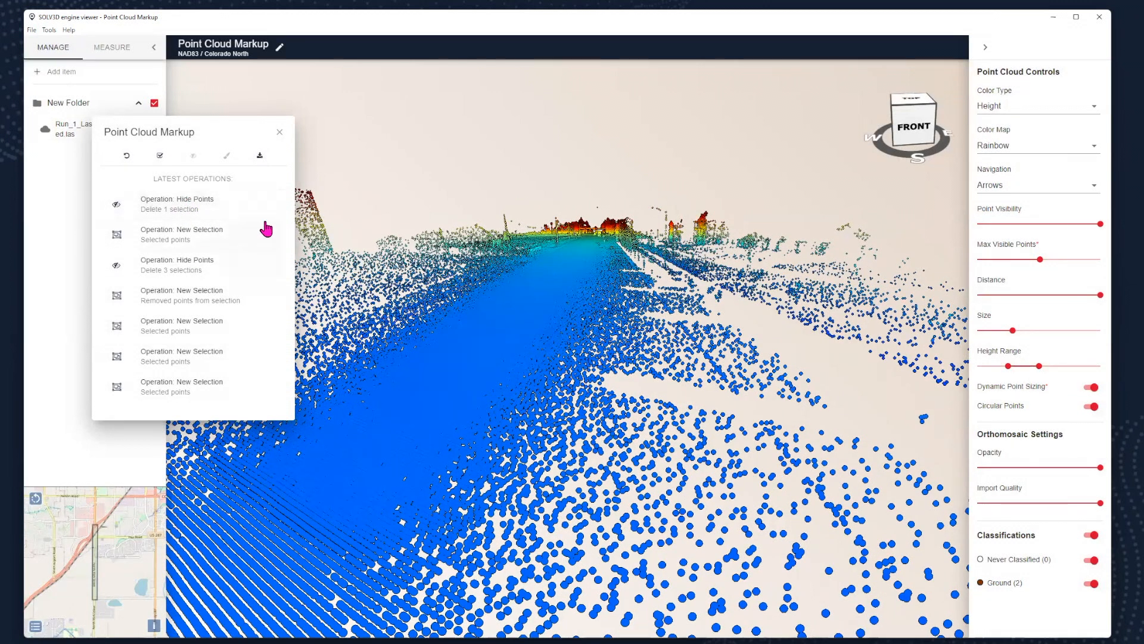
- Undo both point deletions and the selection made between them
left_click(123, 158)
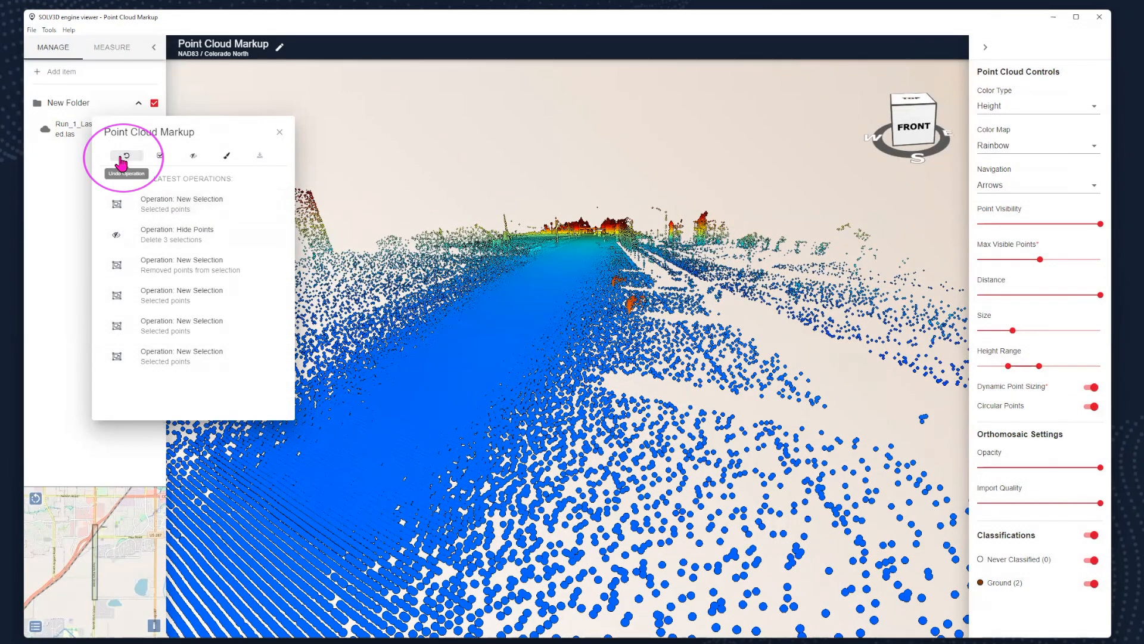
left_click(123, 158)
left_click(122, 157)
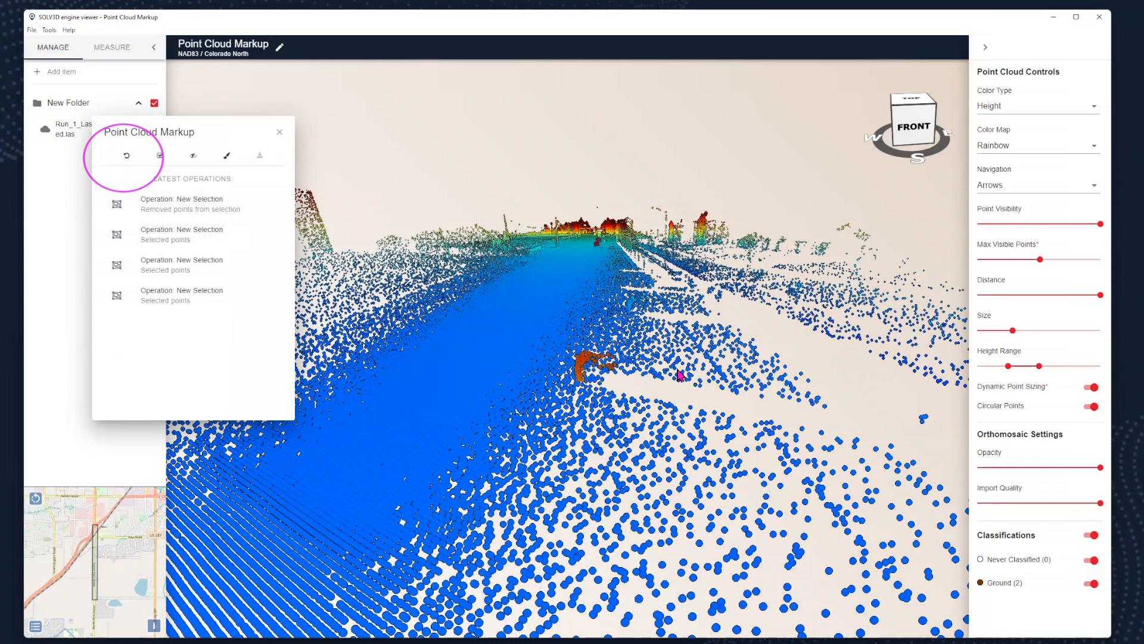
right_click_drag(672, 379, 704, 405)
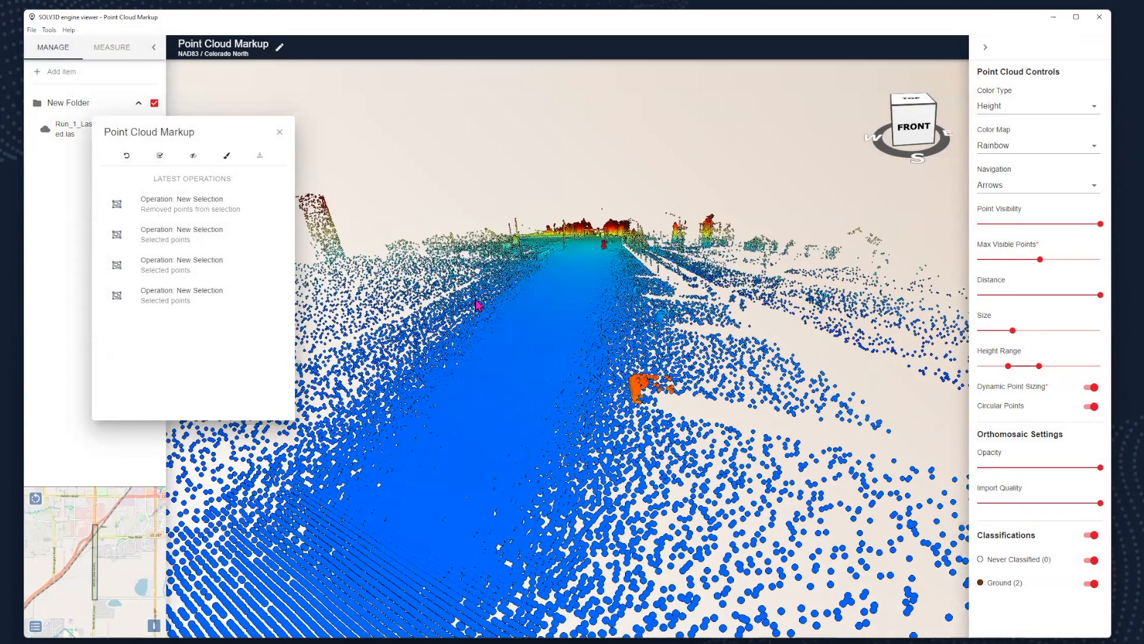
- Reclassify the selected roadside object points as class 7
left_click(227, 157)
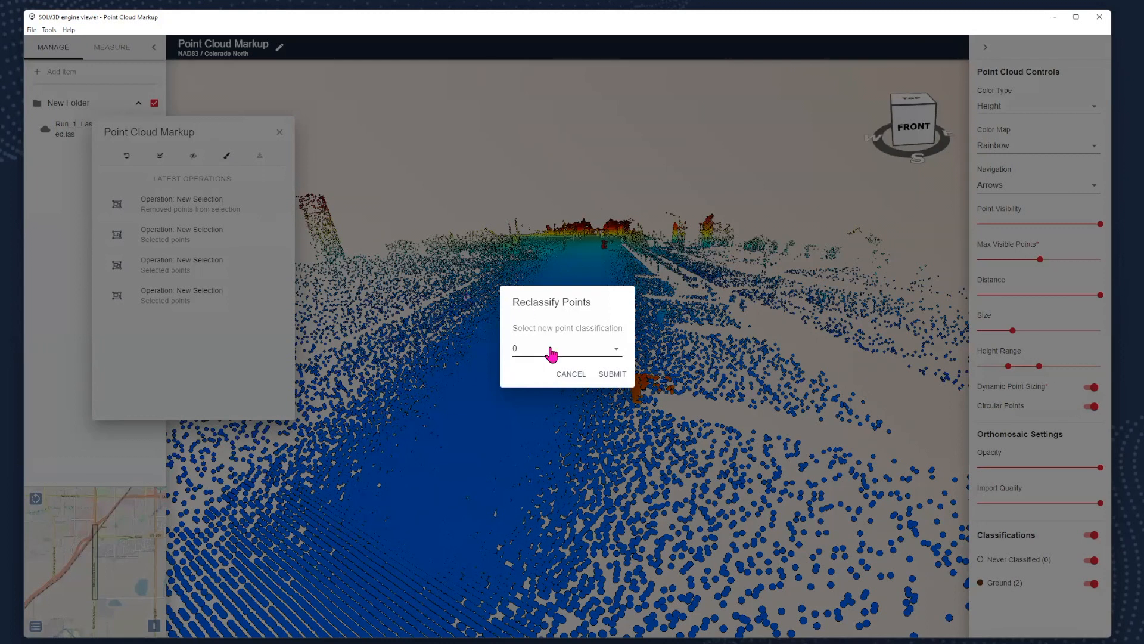
left_click(549, 351)
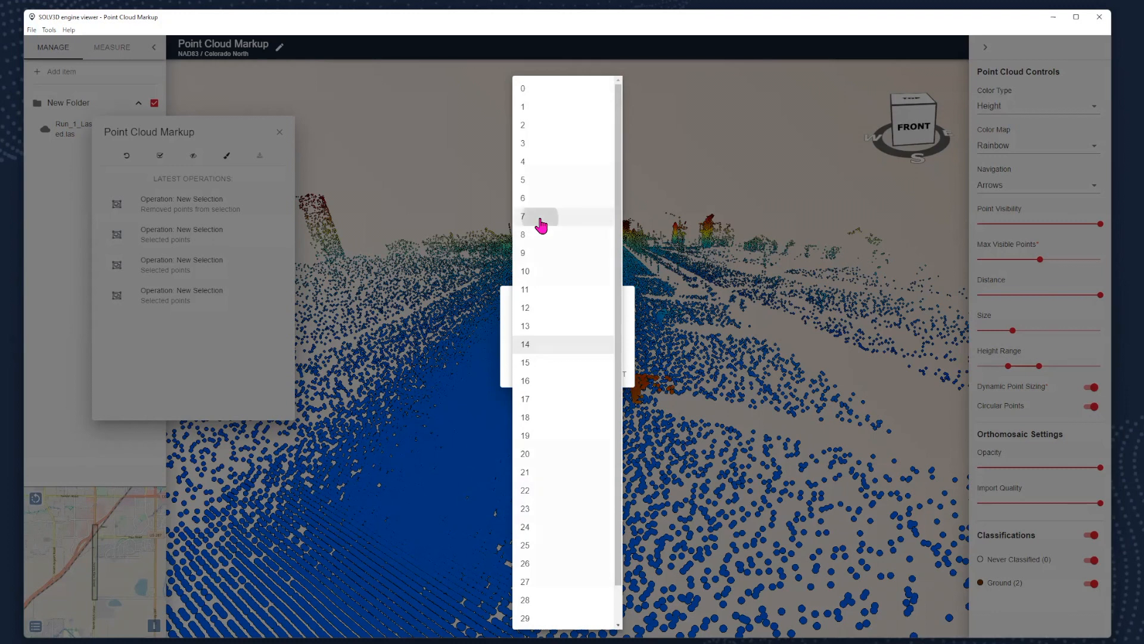
left_click(541, 225)
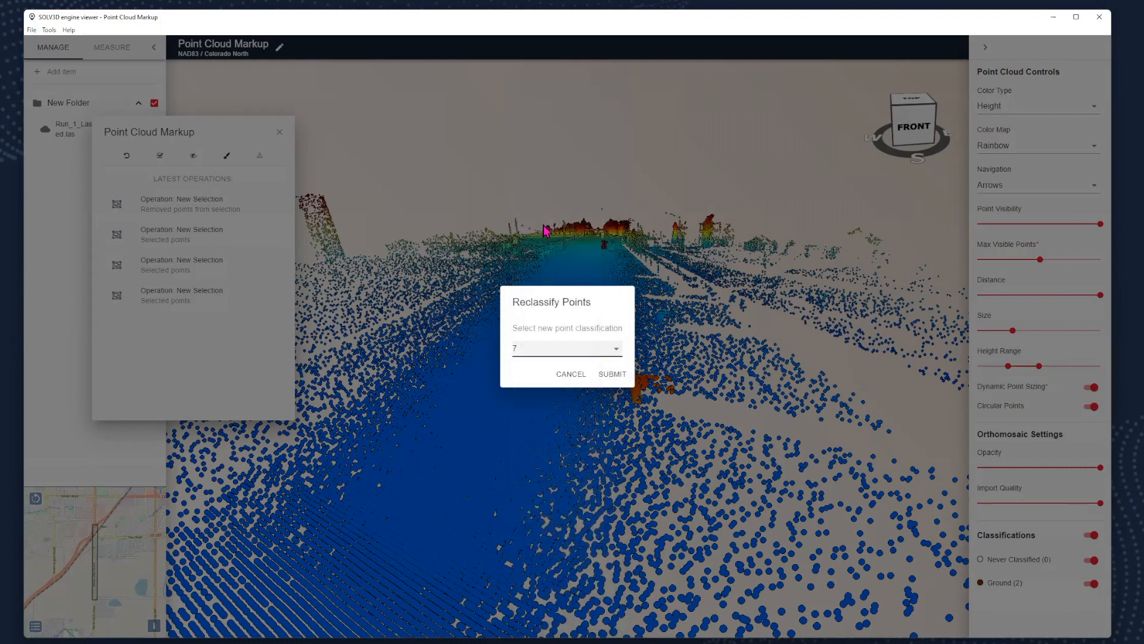
left_click(608, 376)
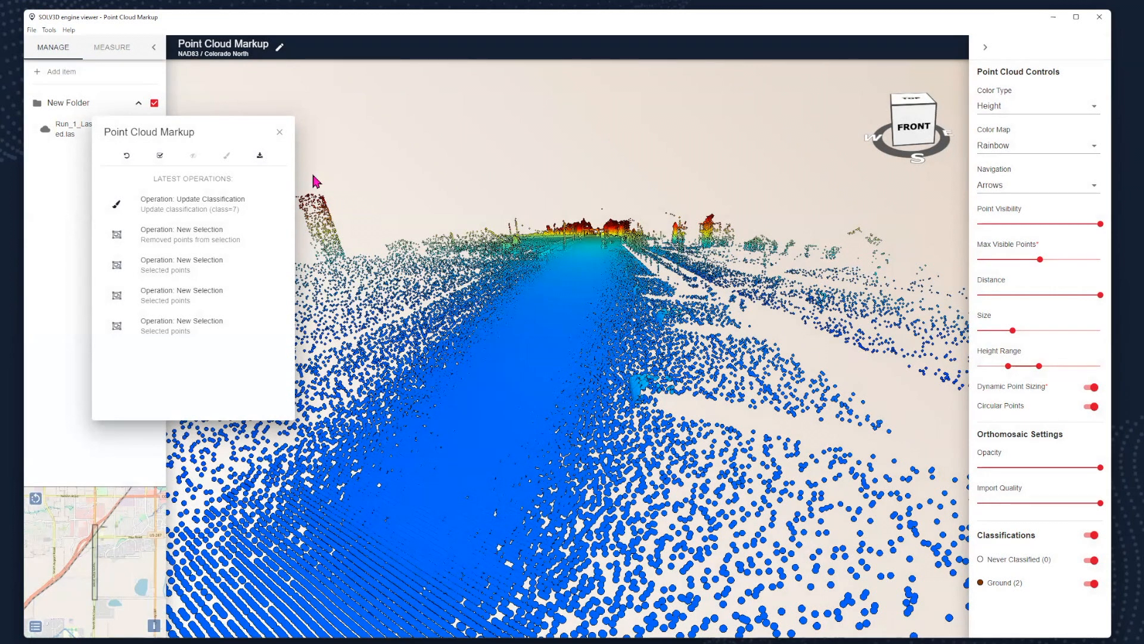
- Export the marked-up point cloud as new LAS files to the folder D:/data/MX50/lasers/ground_result/noise, without overwriting the existing files
left_click(260, 156)
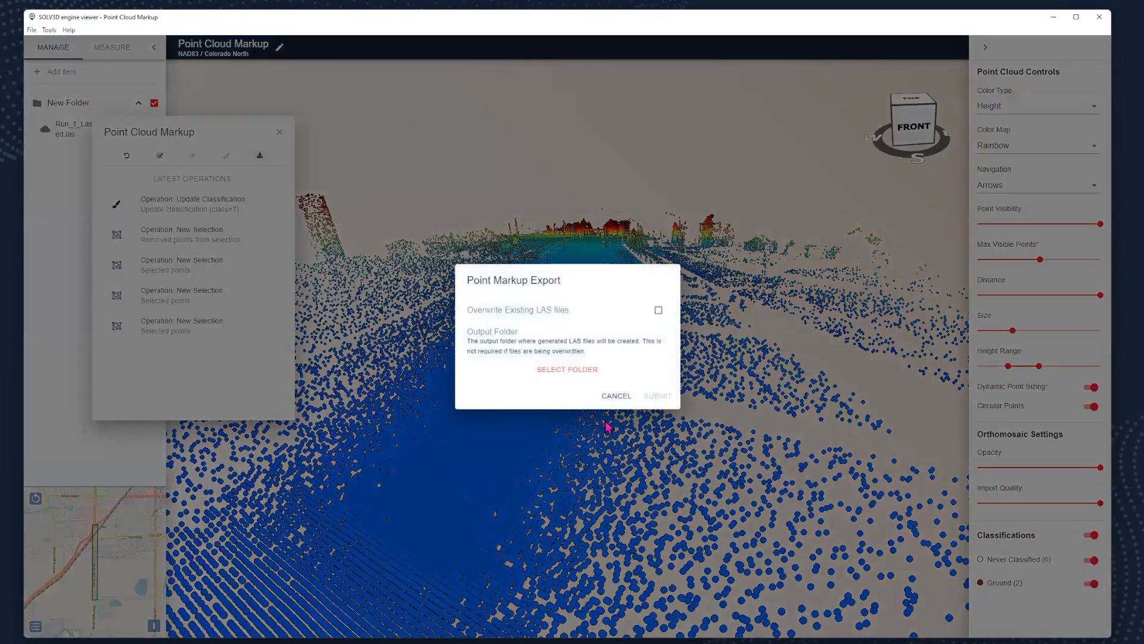
left_click(565, 371)
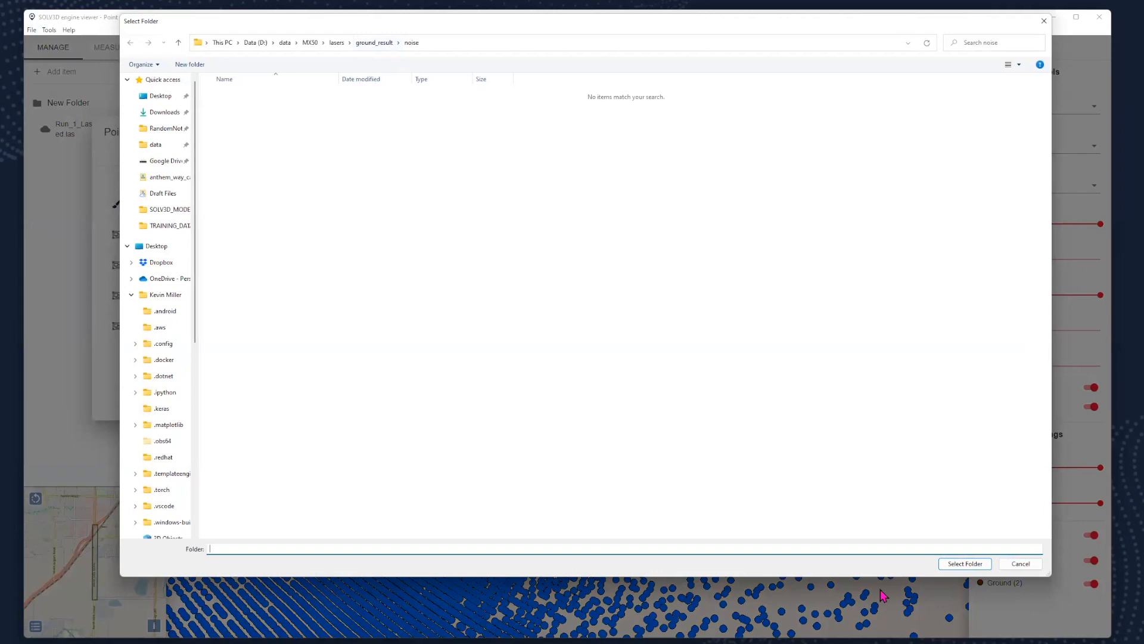
left_click(952, 564)
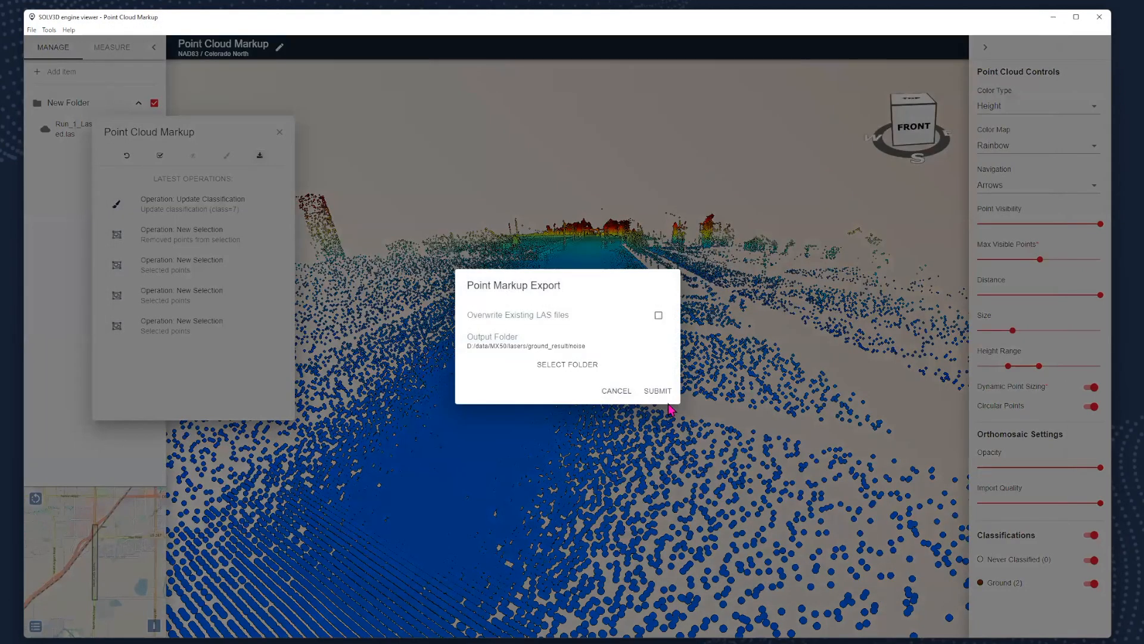
left_click(658, 391)
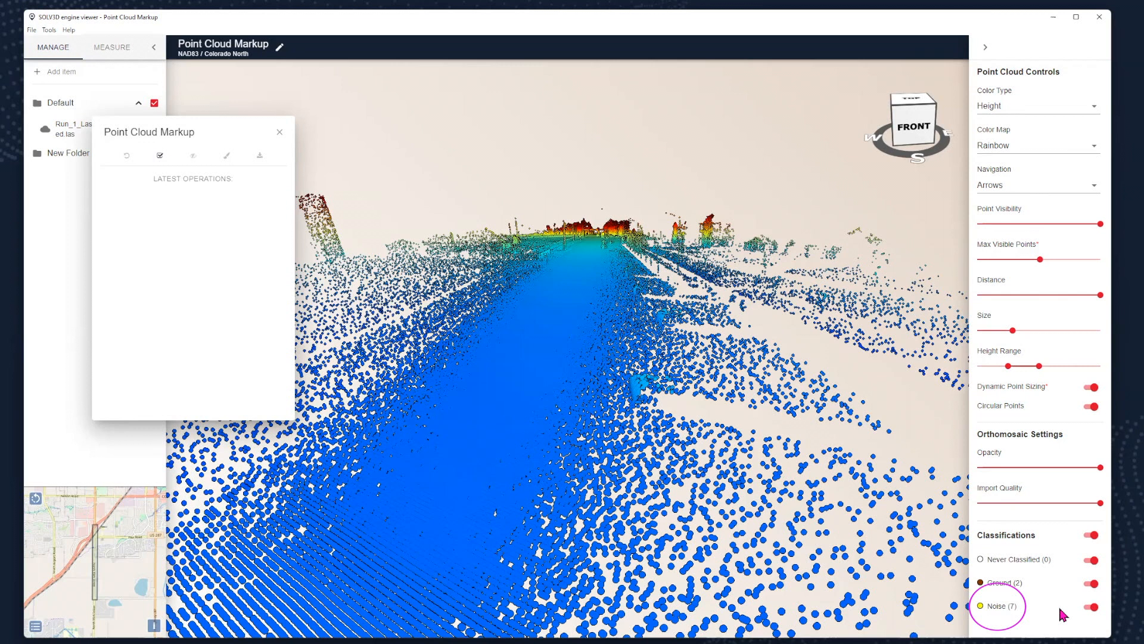
- Color the exported point cloud by Classification and view the reclassified roadside points from a low angle
left_click(1021, 107)
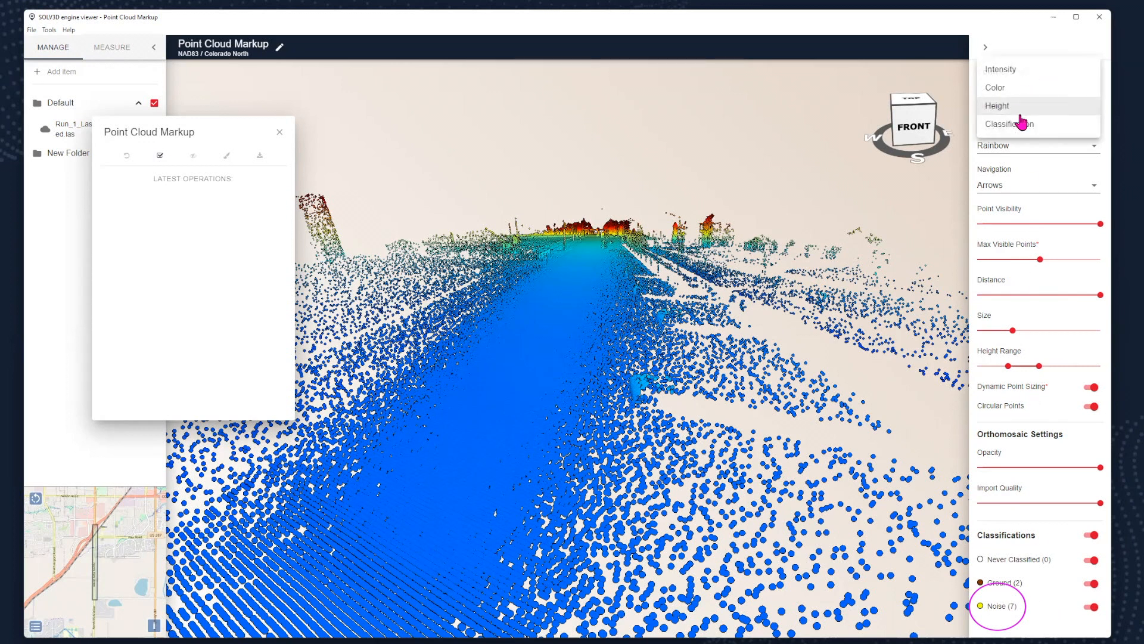
left_click(1020, 124)
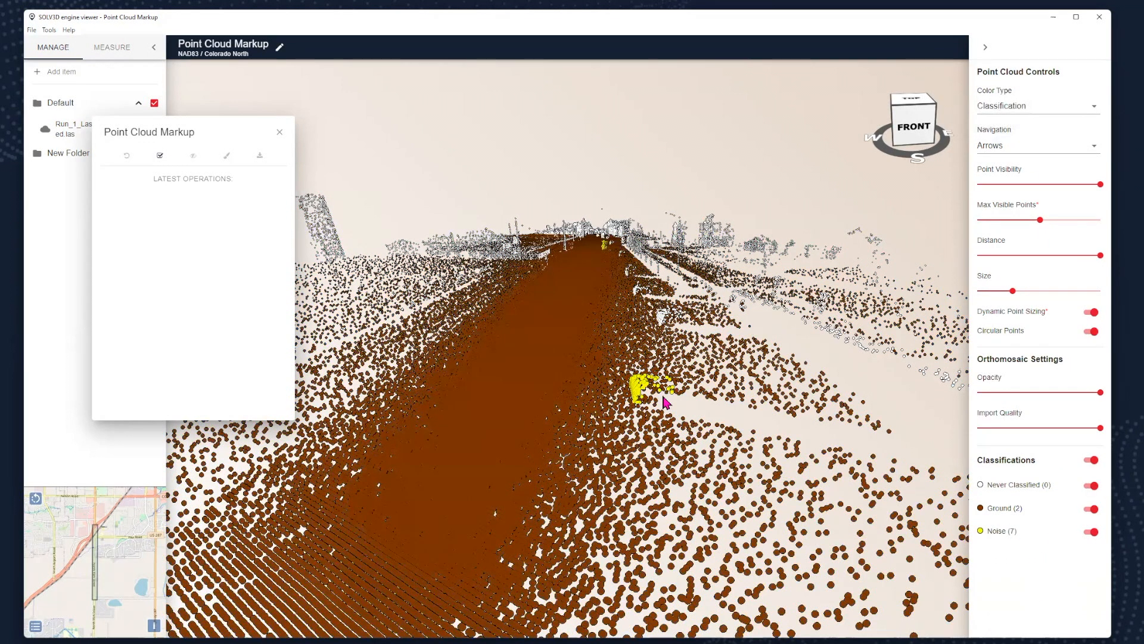
left_click_drag(647, 388, 664, 379)
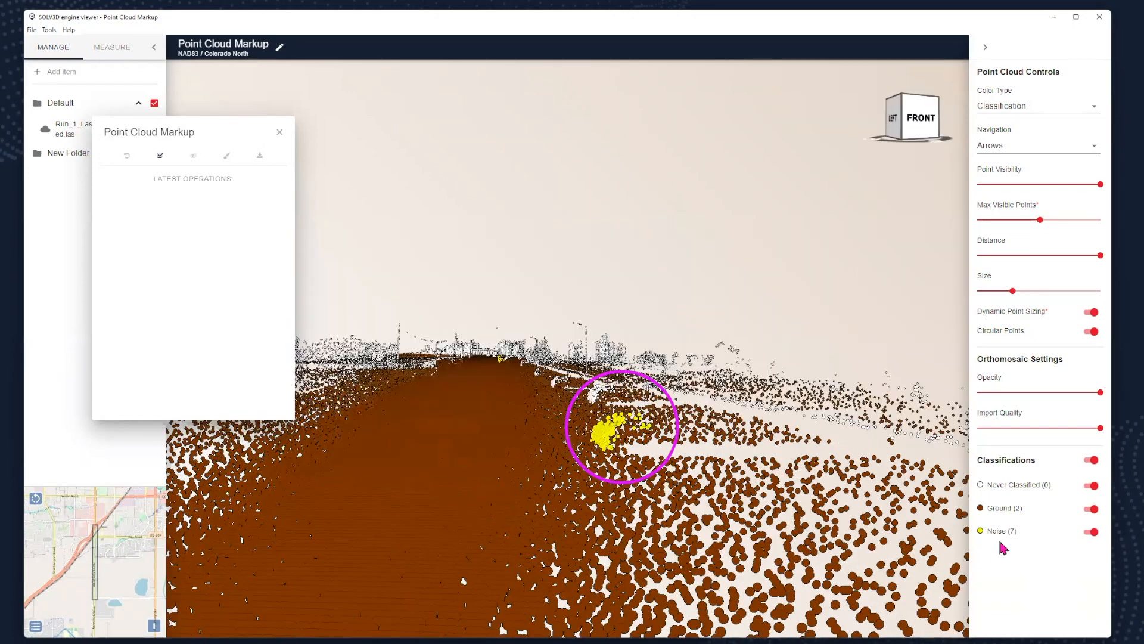
- Toggle the visibility of the Noise (7) class off and on to check which roadside points belong to it
left_click(1092, 531)
left_click(1092, 531)
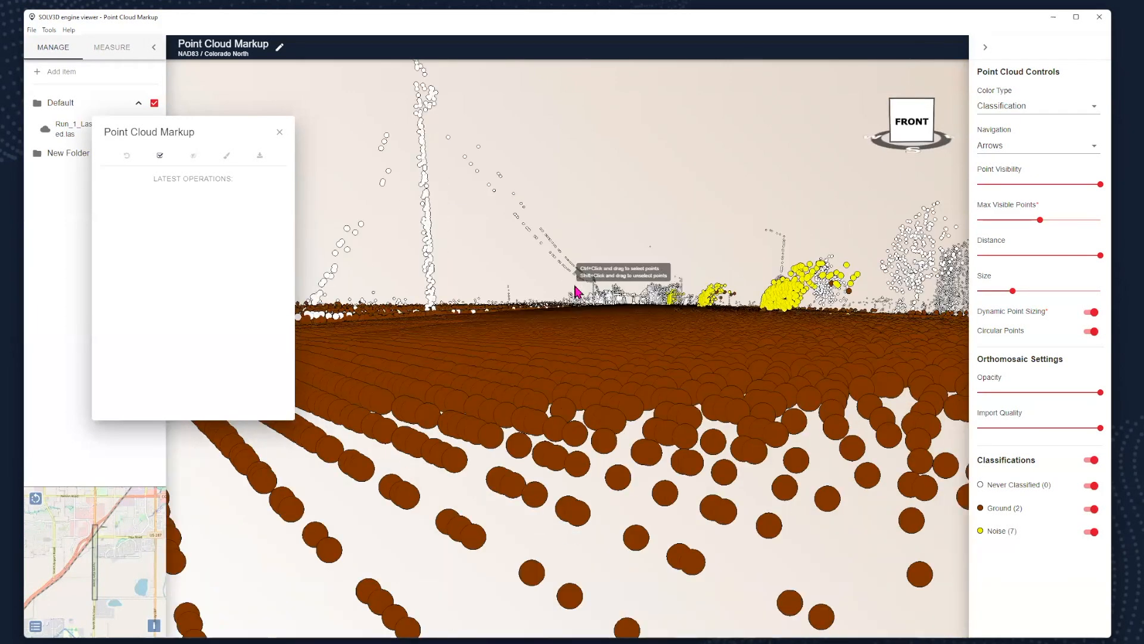
left_click(1095, 531)
left_click(1095, 534)
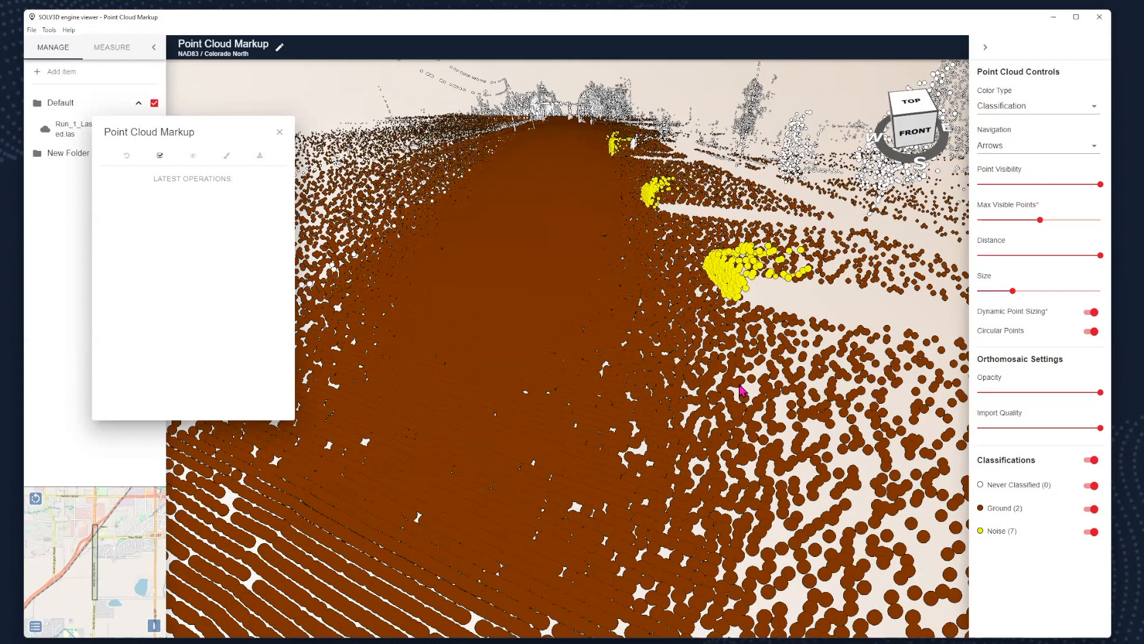